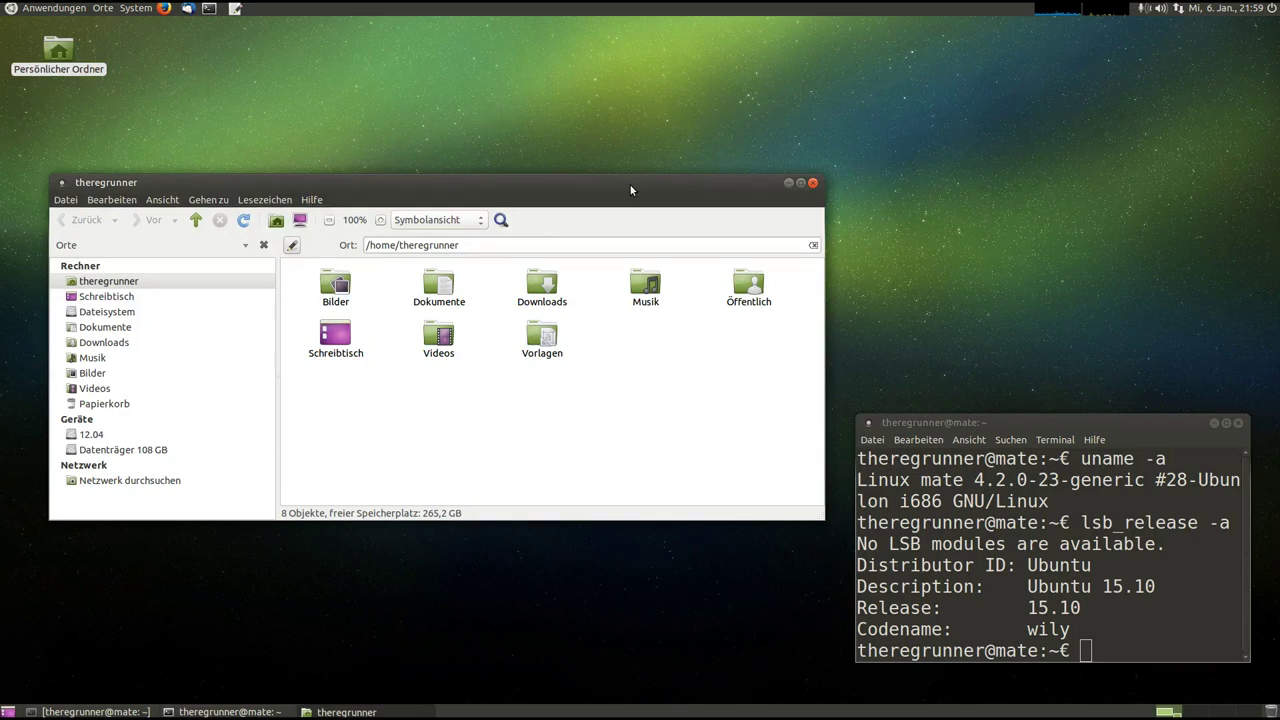
# Move and enlarge the home folder window, and show the hidden files in it
pyautogui.moveTo(631, 190); pyautogui.dragTo(618, 128)
pyautogui.moveTo(811, 463); pyautogui.dragTo(807, 575)
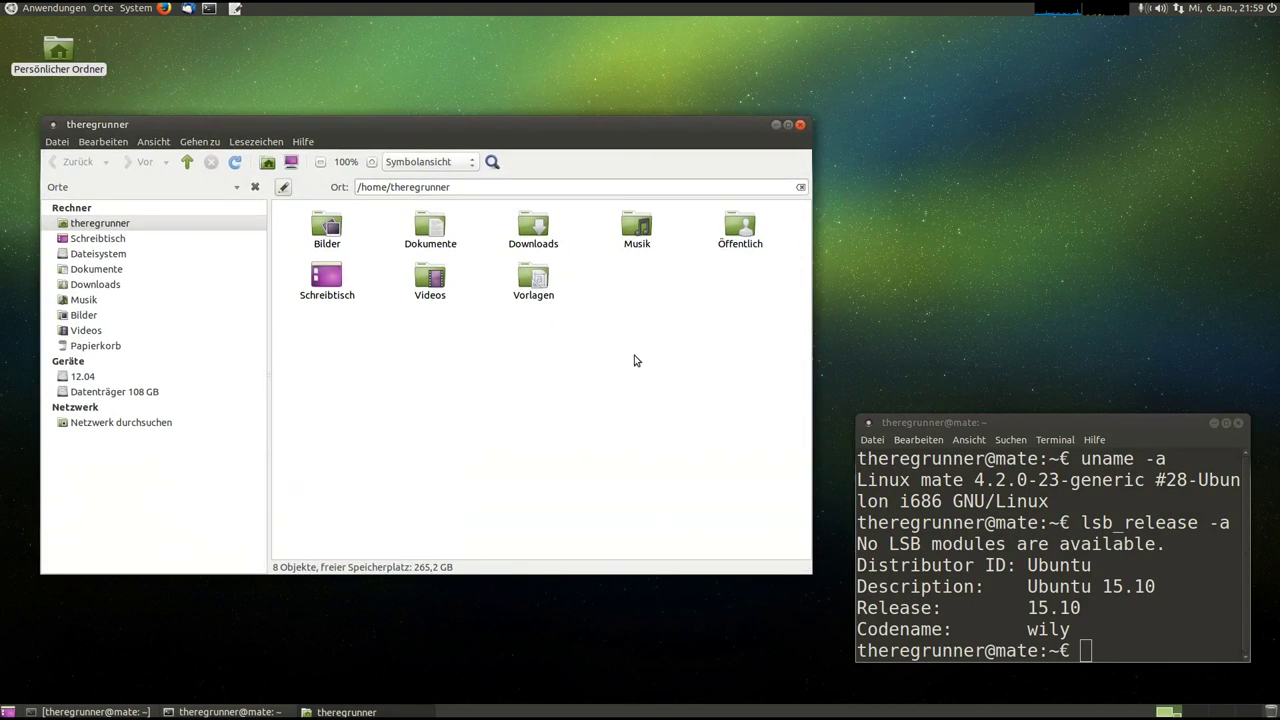
pyautogui.hotkey('ctrl', 'h')
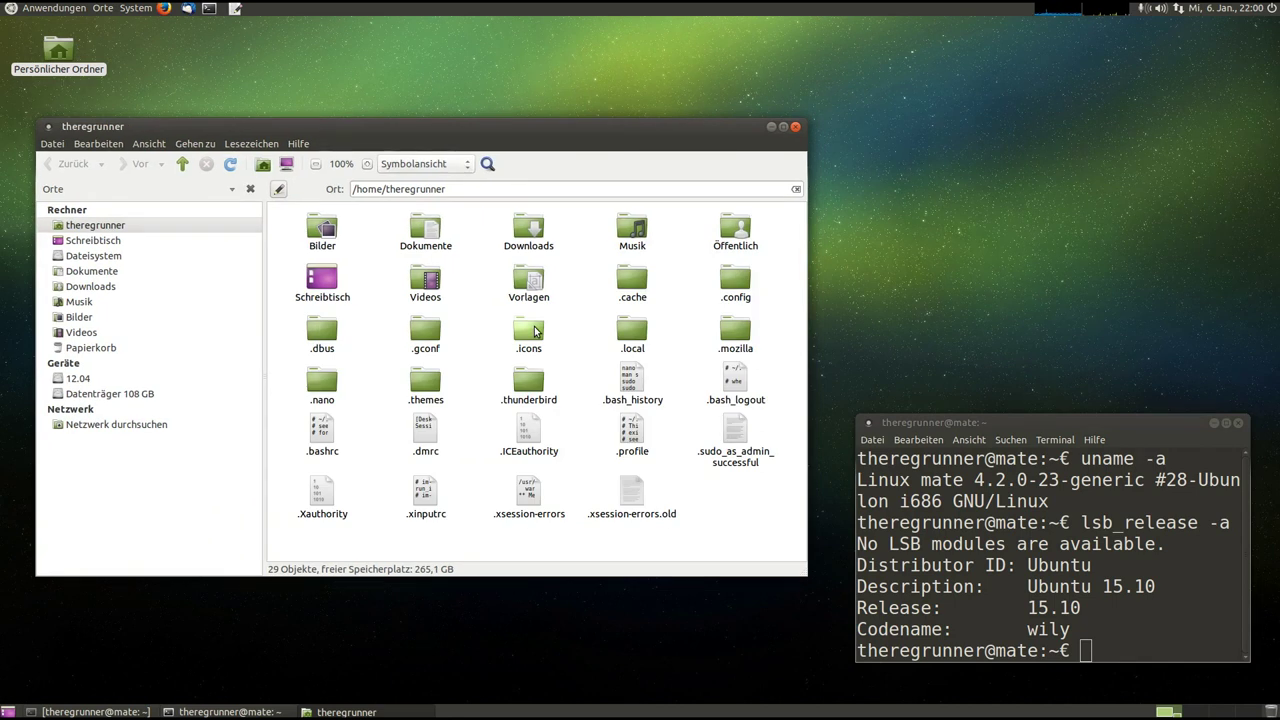
# Open the hidden .icons folder and go into the folder "The `xeyes` icon theme"
pyautogui.click(534, 332)
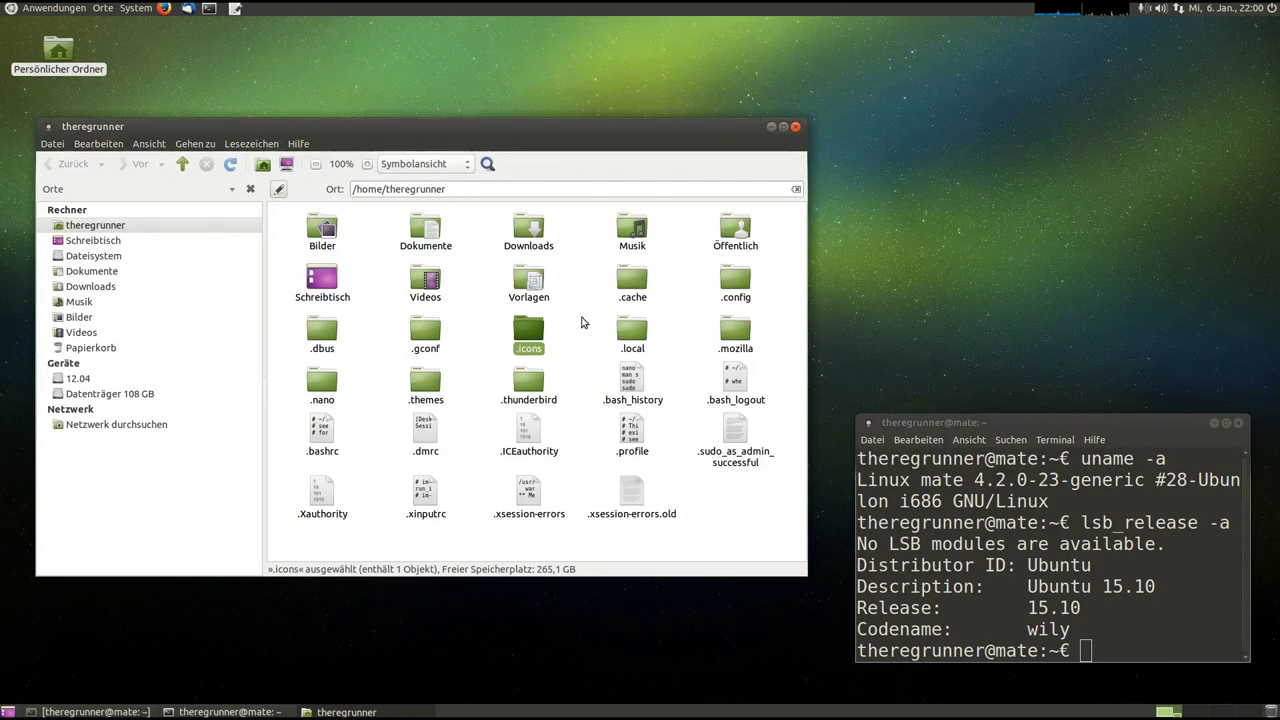
pyautogui.doubleClick(530, 330)
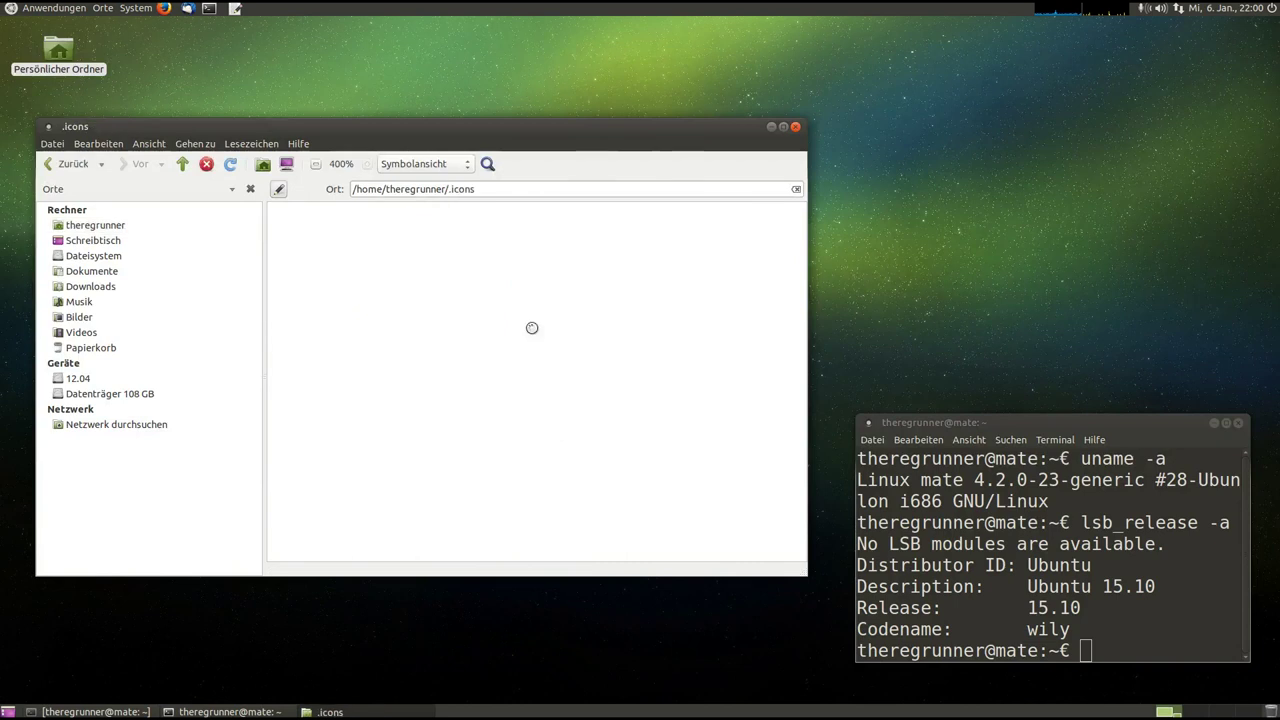
pyautogui.click(500, 301)
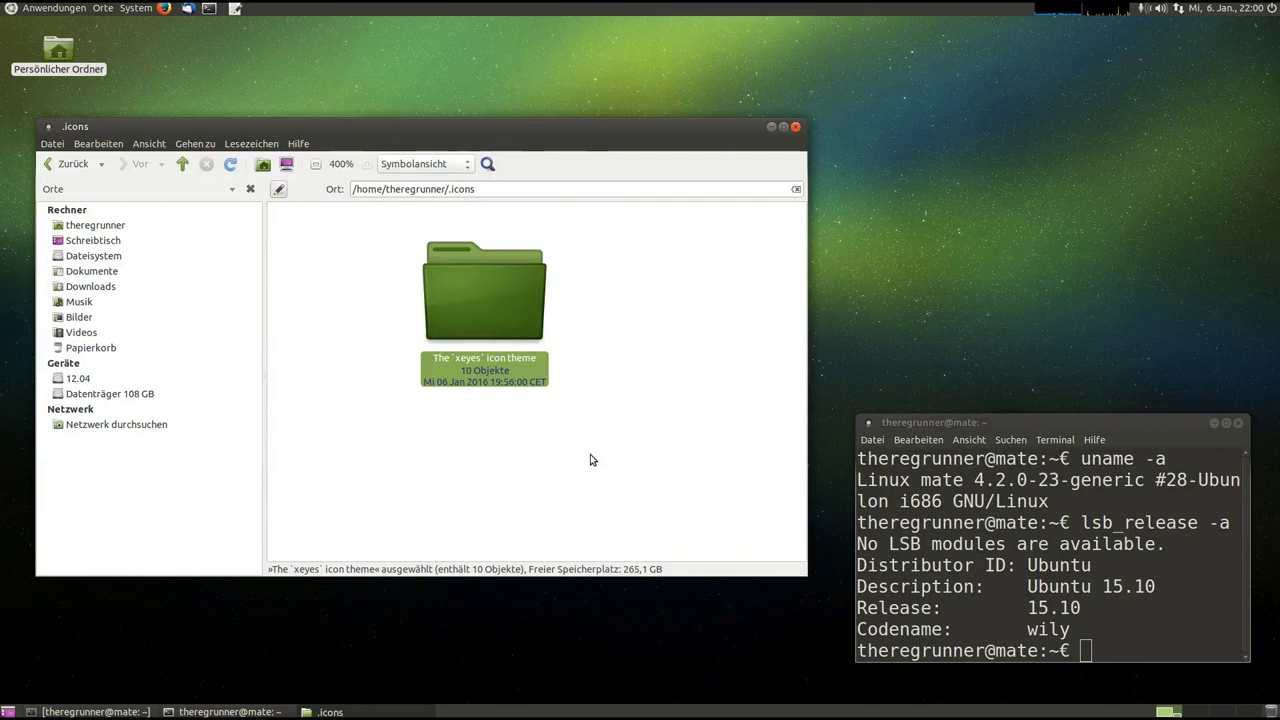
pyautogui.doubleClick(482, 293)
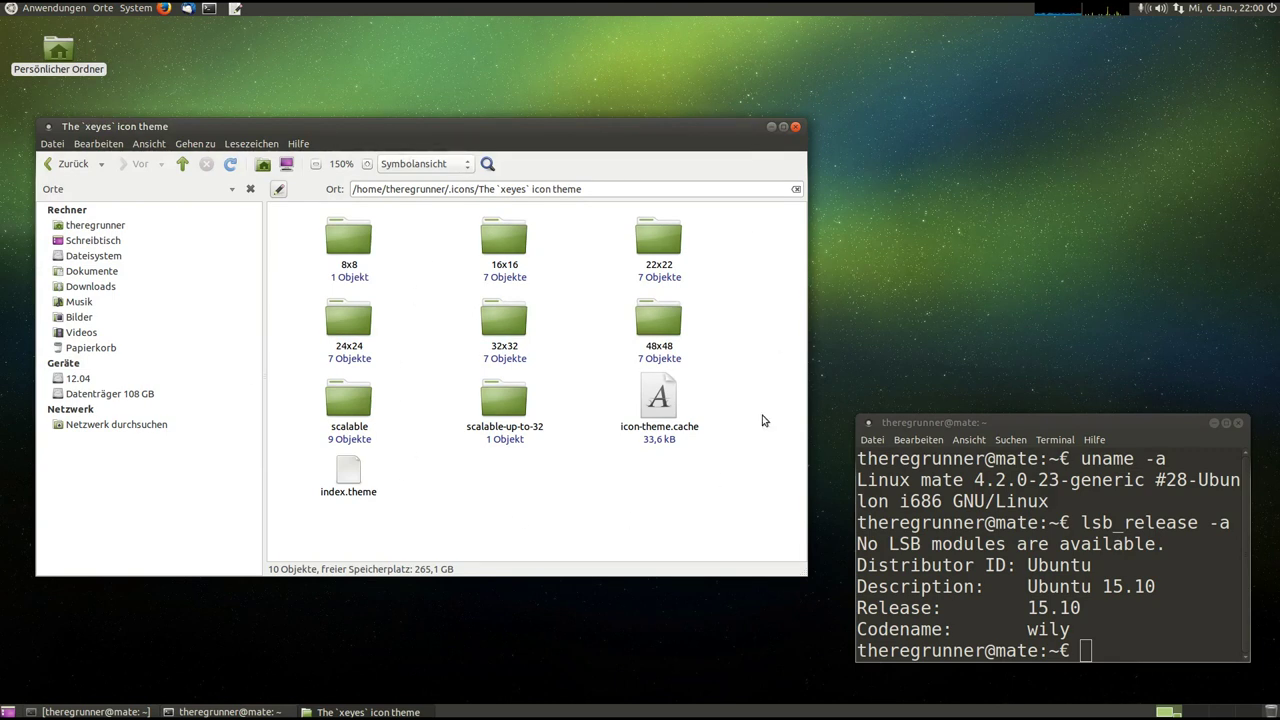
# Open the theme folder's index.theme file in the Pluma text editor
pyautogui.click(350, 474)
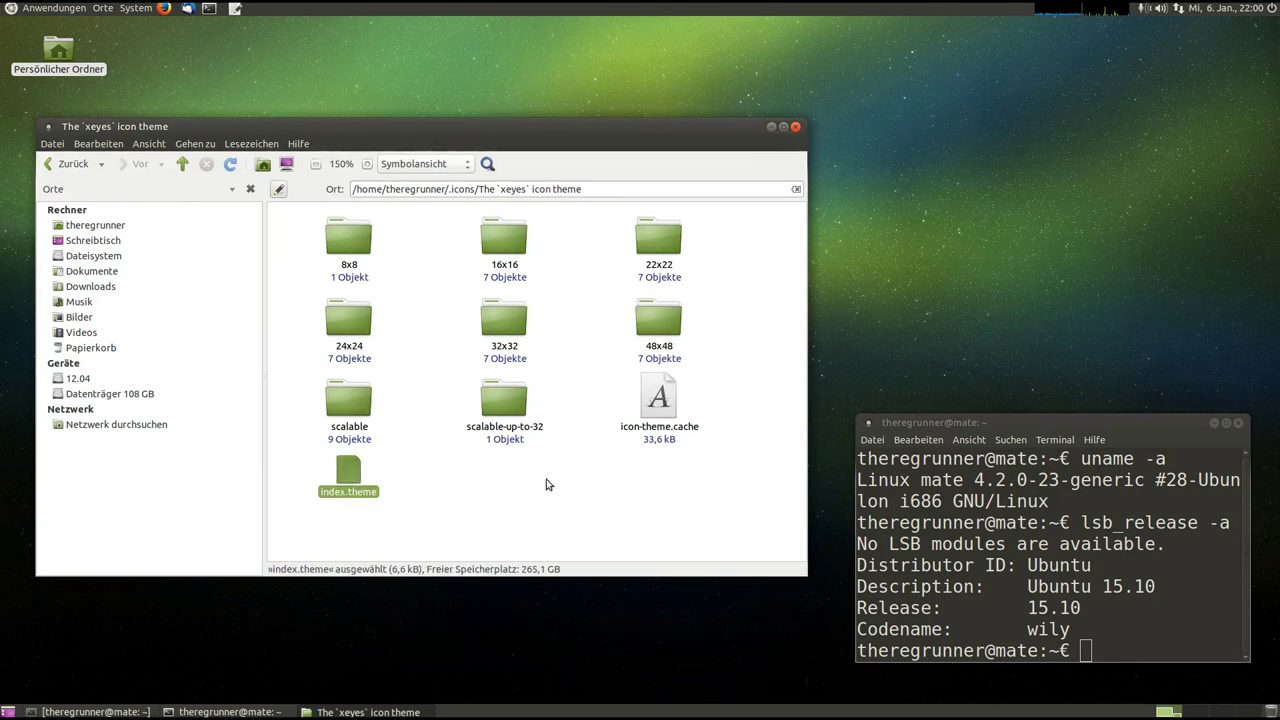
pyautogui.click(235, 8)
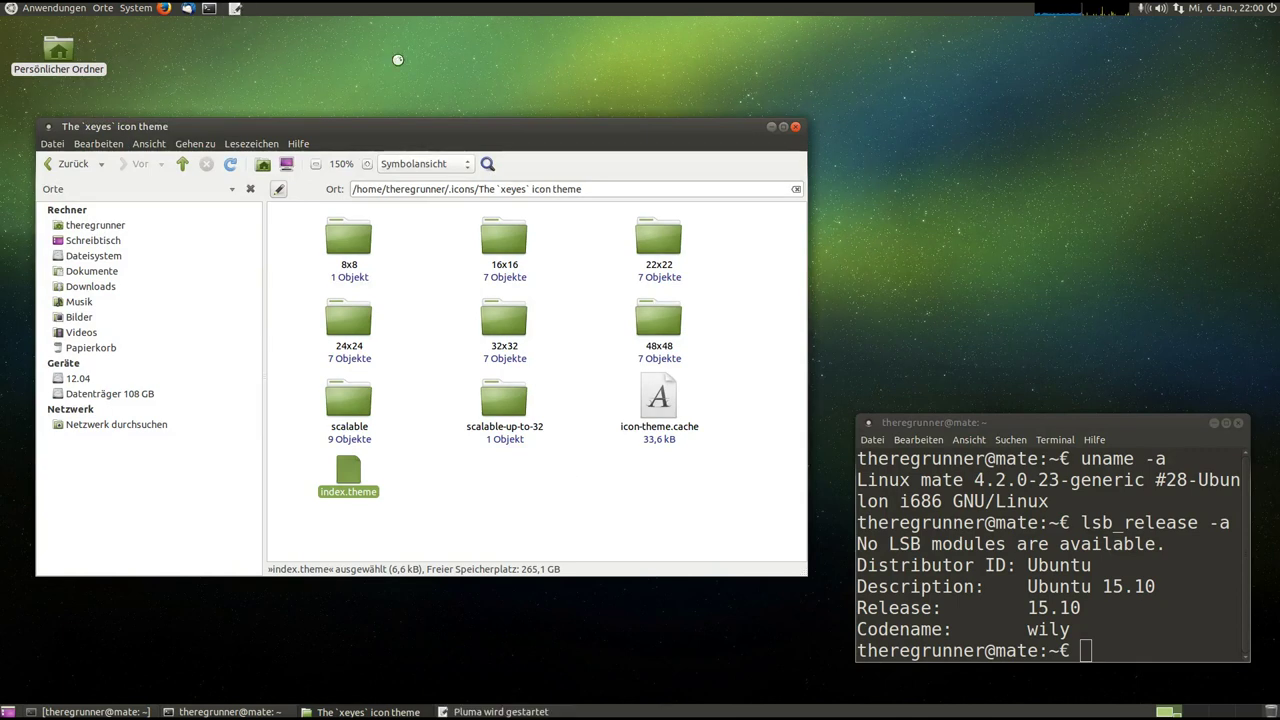
pyautogui.moveTo(349, 472); pyautogui.dragTo(850, 130)
pyautogui.click(586, 27)
pyautogui.moveTo(586, 27); pyautogui.dragTo(699, 77)
# Examine the Name entry in index.theme, highlighting the theme name and the word xeyes, and close the editor
pyautogui.moveTo(427, 175); pyautogui.dragTo(222, 176)
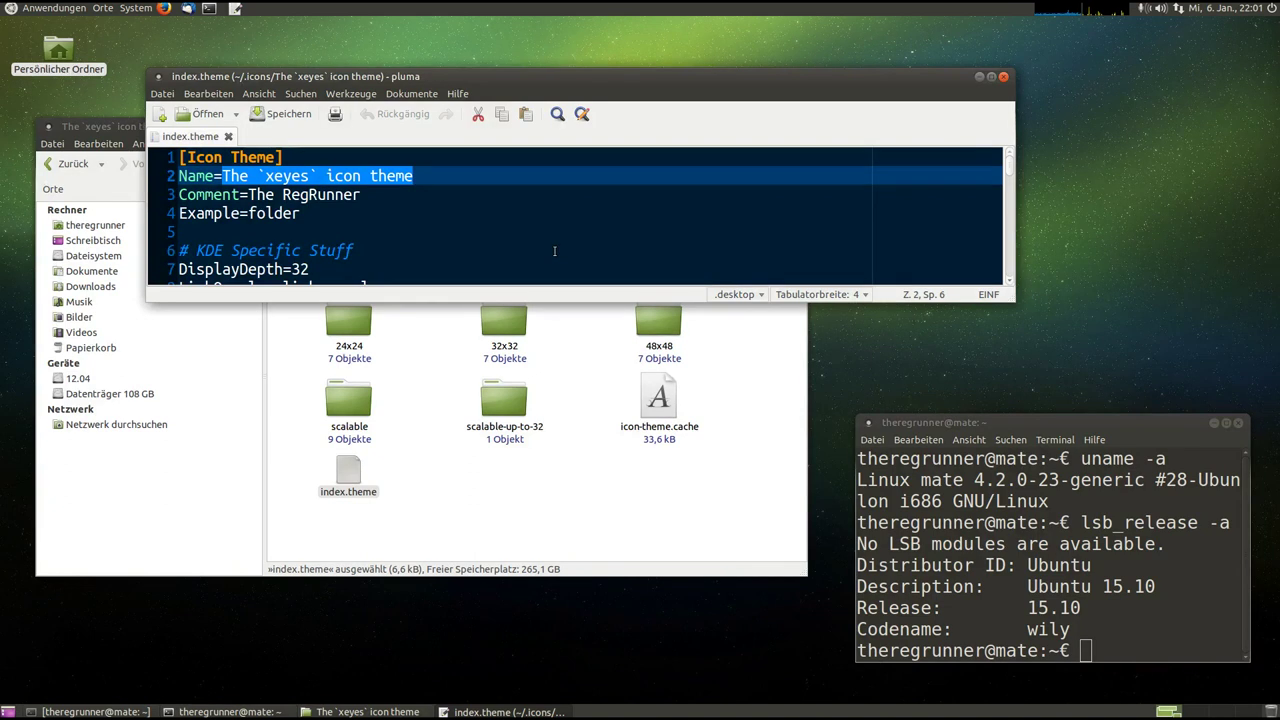
pyautogui.press('End')
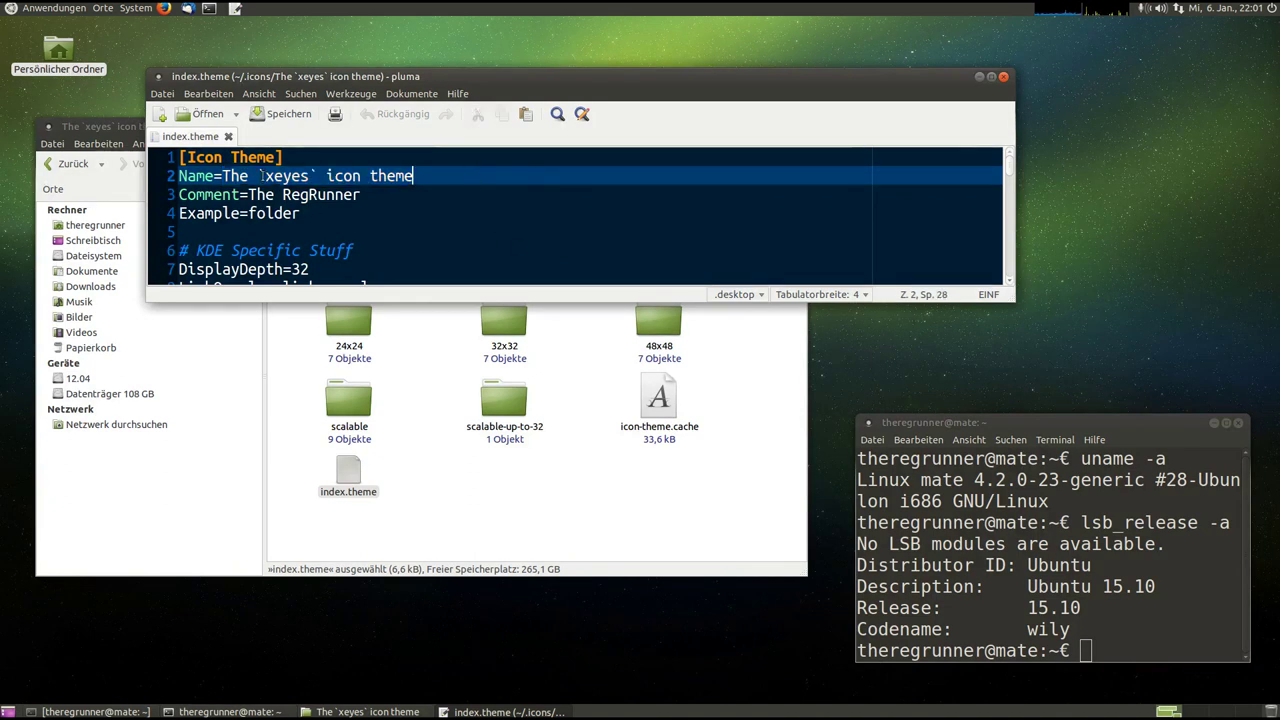
pyautogui.moveTo(263, 176); pyautogui.dragTo(307, 176)
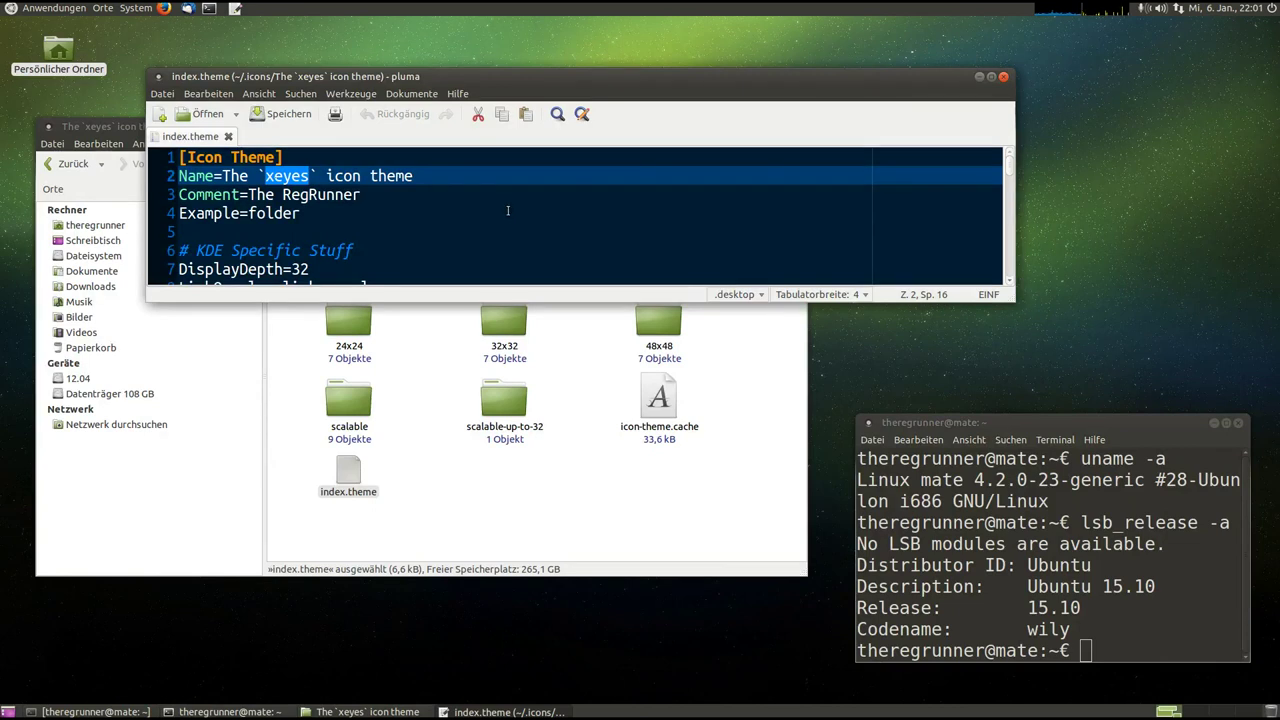
pyautogui.click(540, 195)
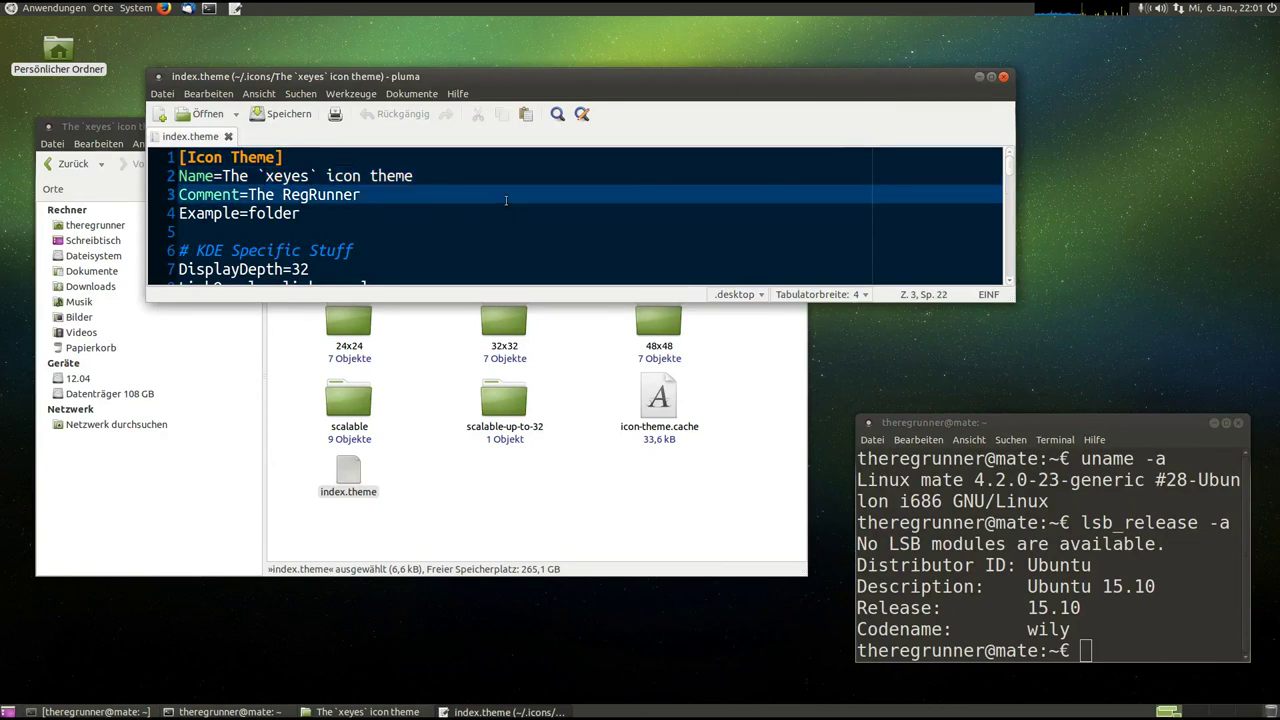
pyautogui.click(1005, 78)
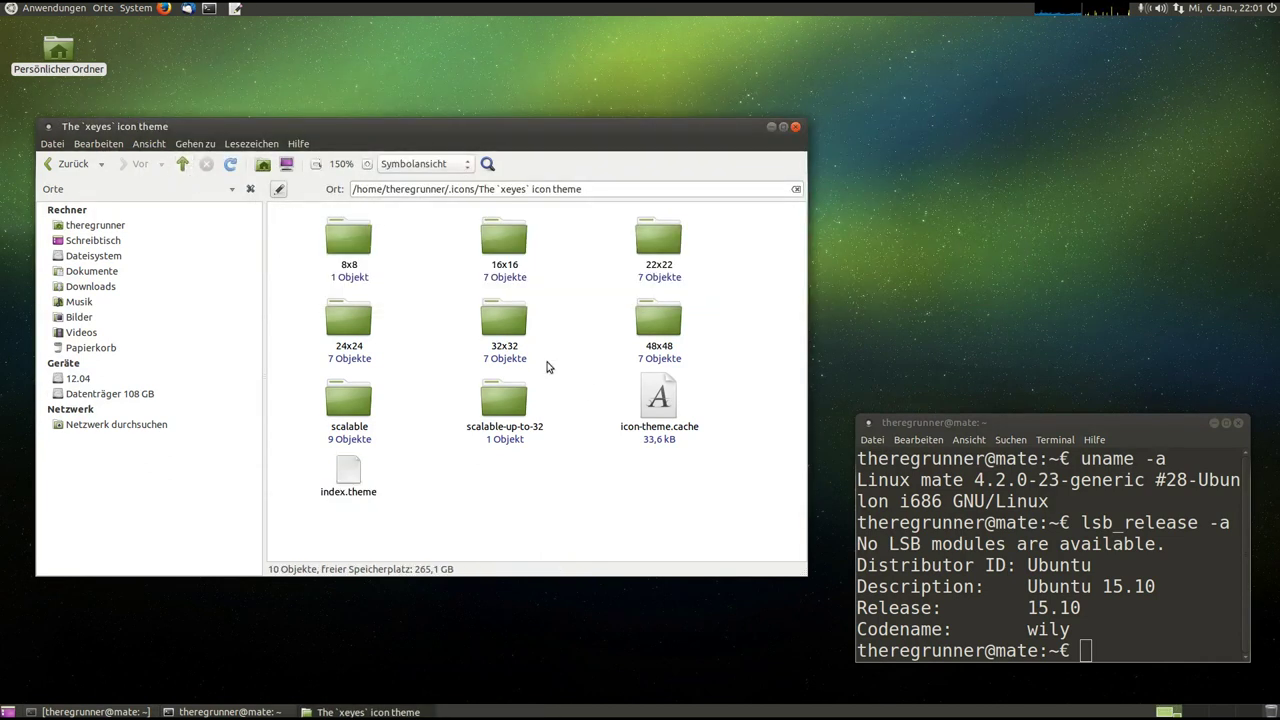
# Go back up to the home folder, hide its hidden files again and close the file manager window
pyautogui.click(182, 163)
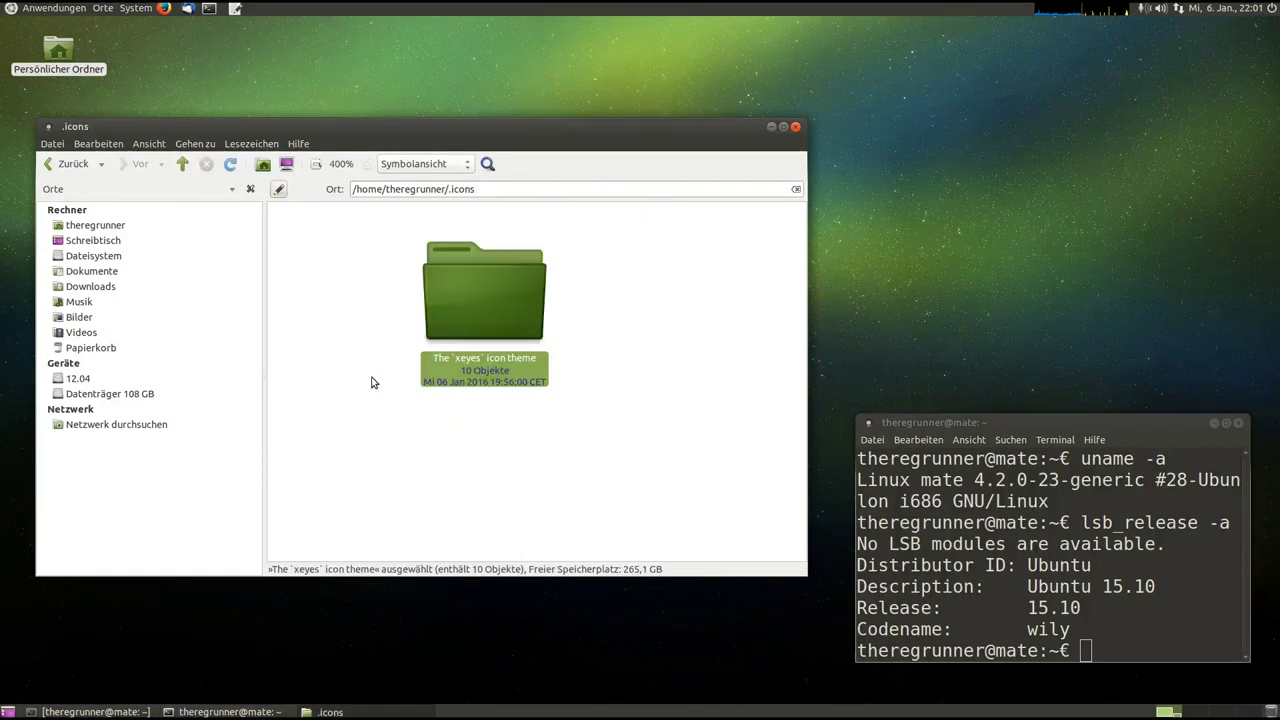
pyautogui.click(354, 314)
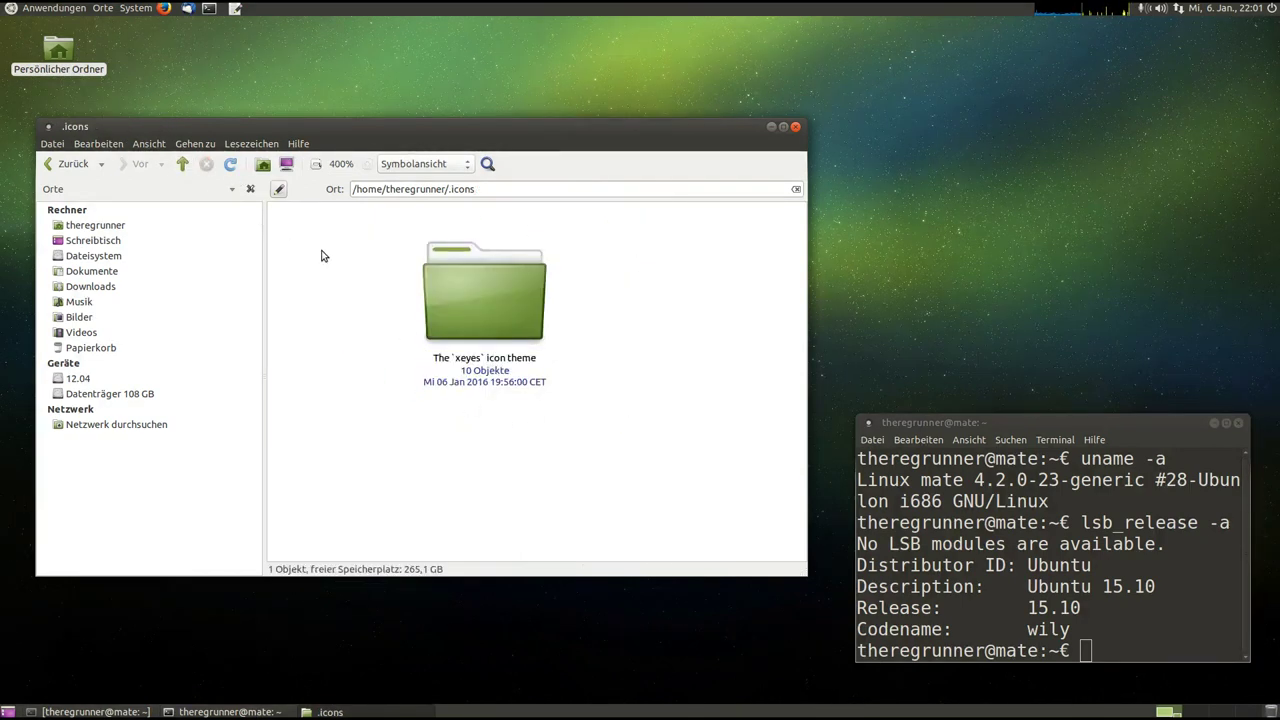
pyautogui.click(182, 163)
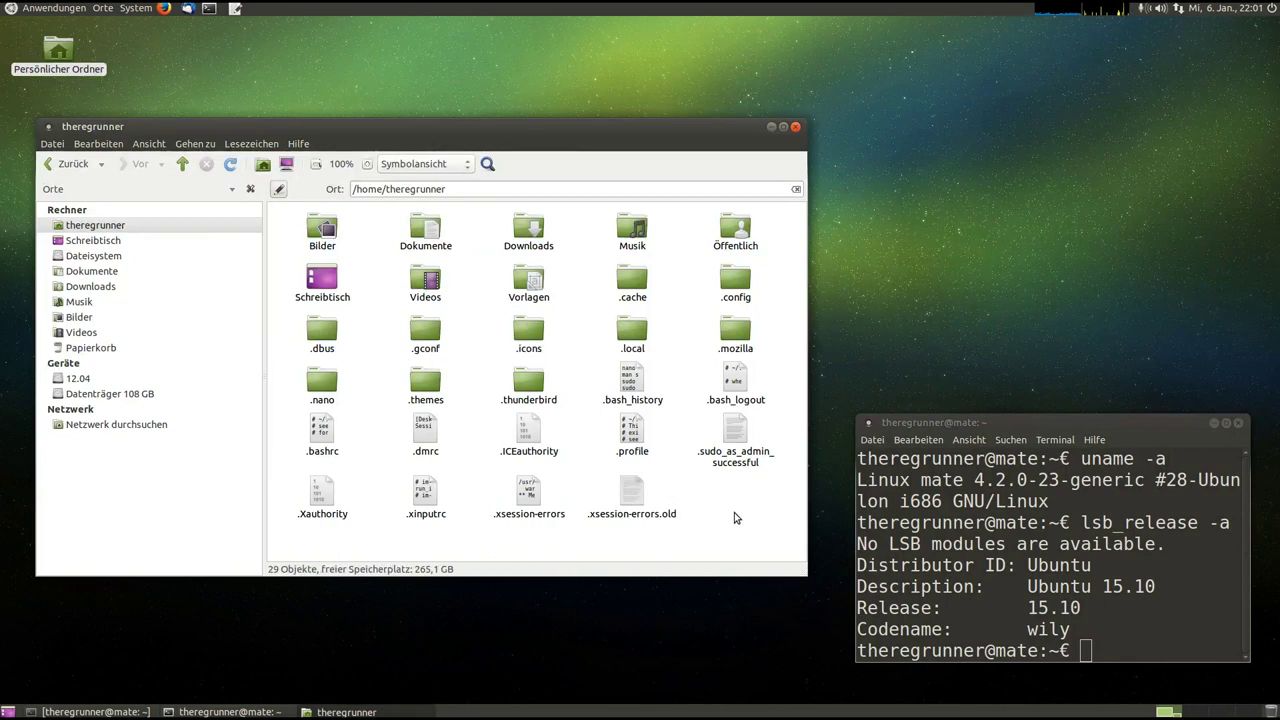
pyautogui.hotkey('ctrl', 'h')
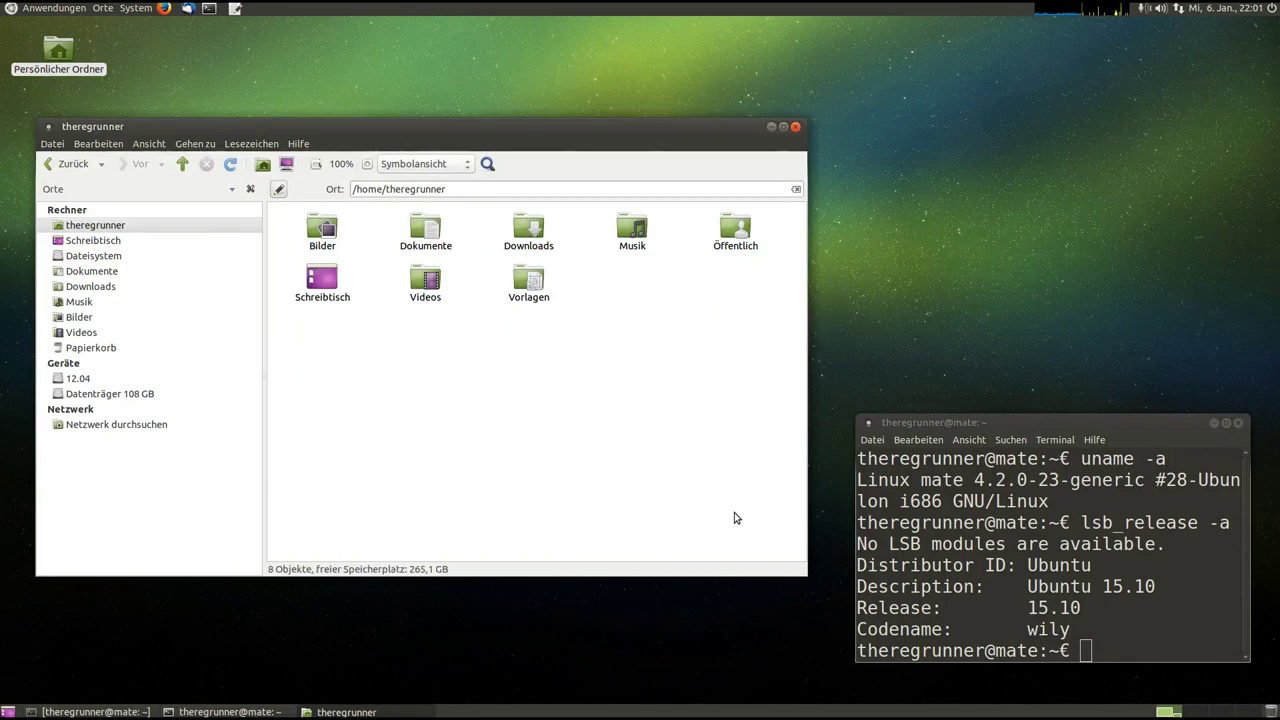
pyautogui.moveTo(707, 121); pyautogui.dragTo(779, 137)
pyautogui.click(813, 131)
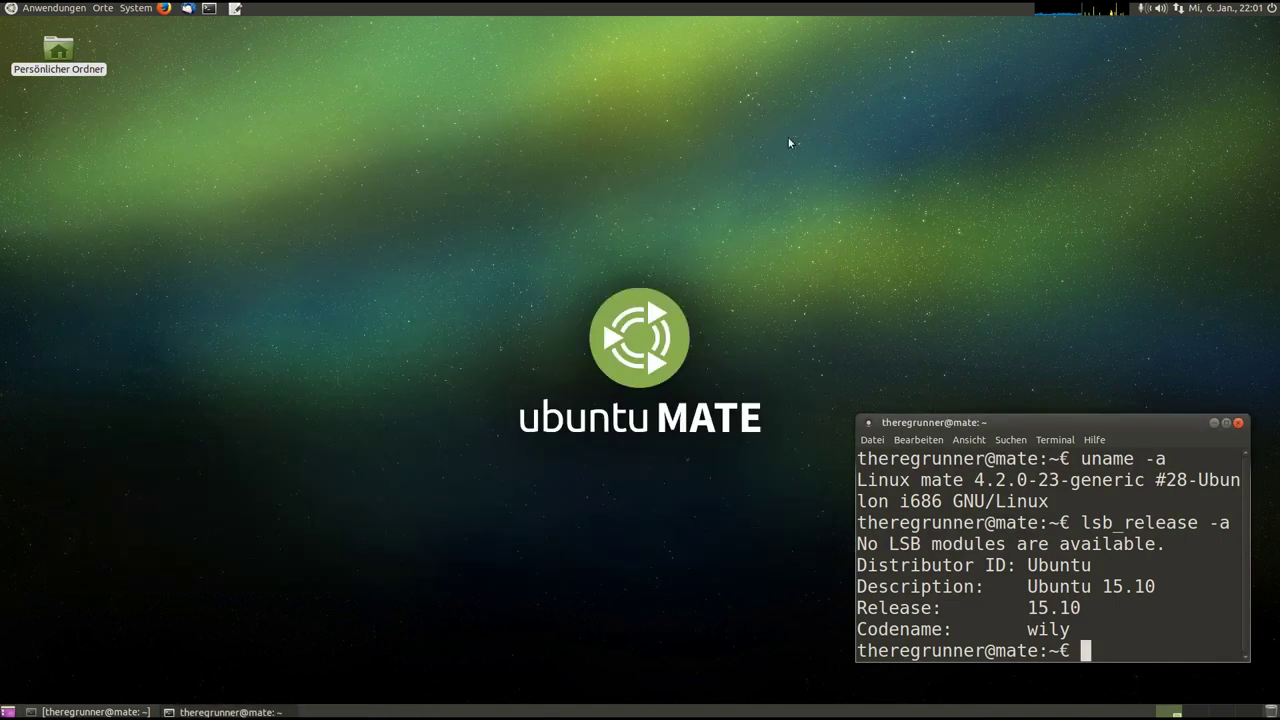
# Open the desktop appearance settings and show the list of themes
pyautogui.rightClick(491, 184)
pyautogui.click(510, 316)
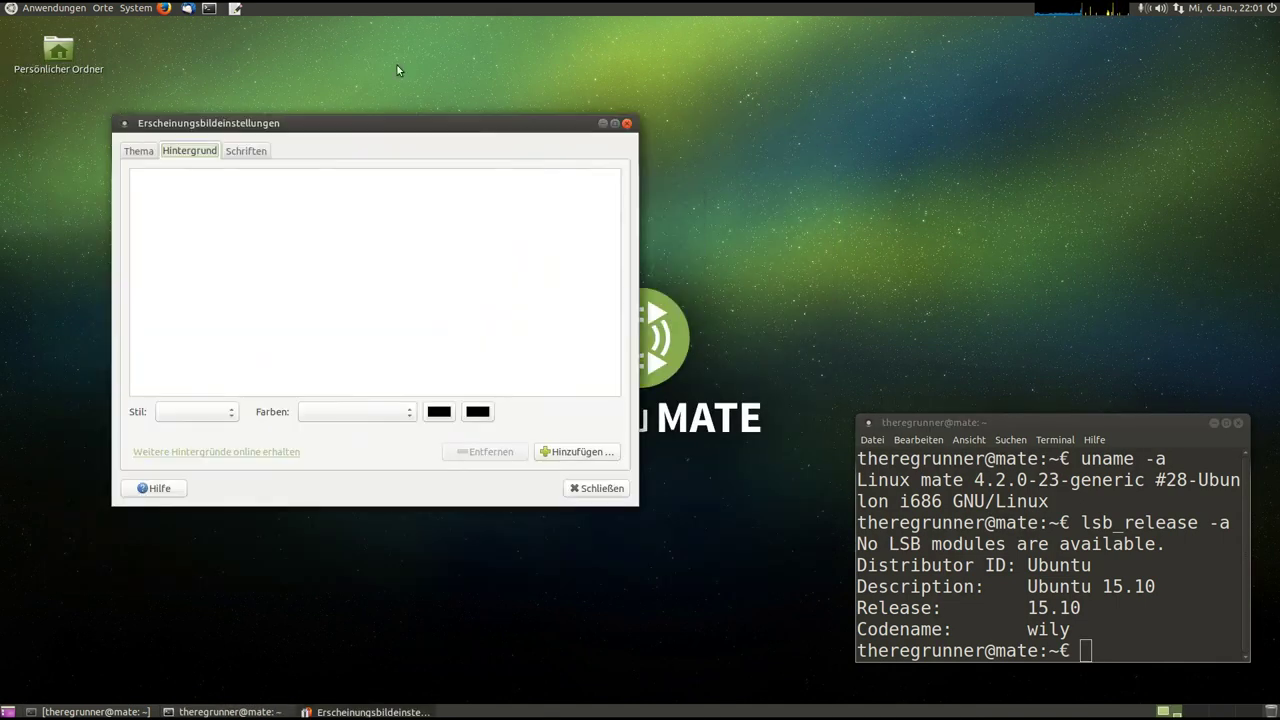
pyautogui.click(142, 152)
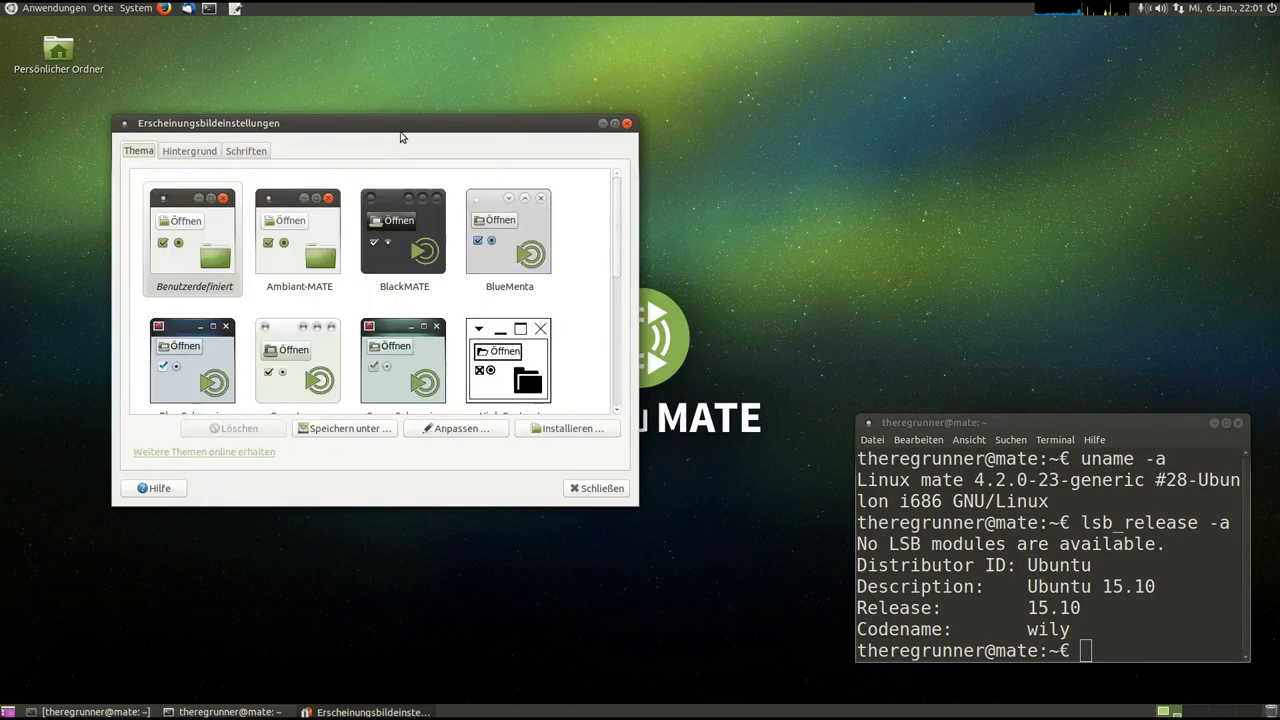
pyautogui.moveTo(450, 123); pyautogui.dragTo(517, 124)
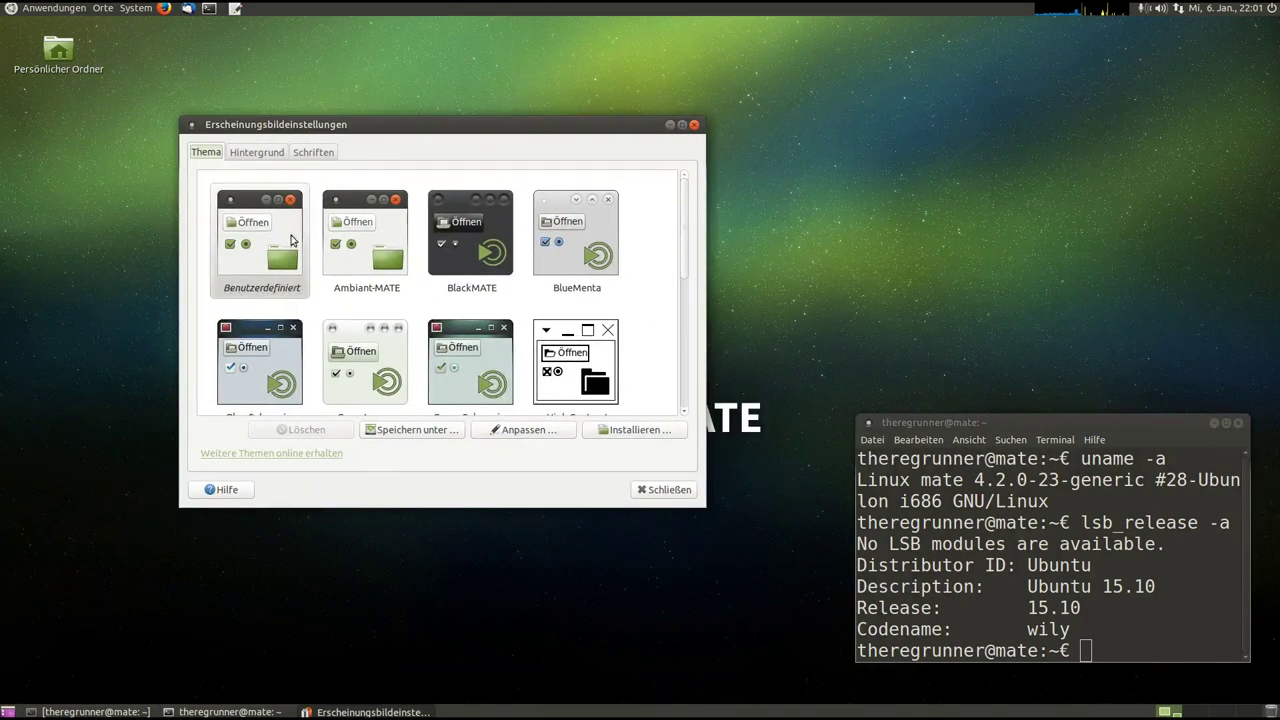
# Customize the Benutzerdefiniert theme to use "The `xeyes` icon theme" for its icons, and close the appearance settings
pyautogui.click(284, 232)
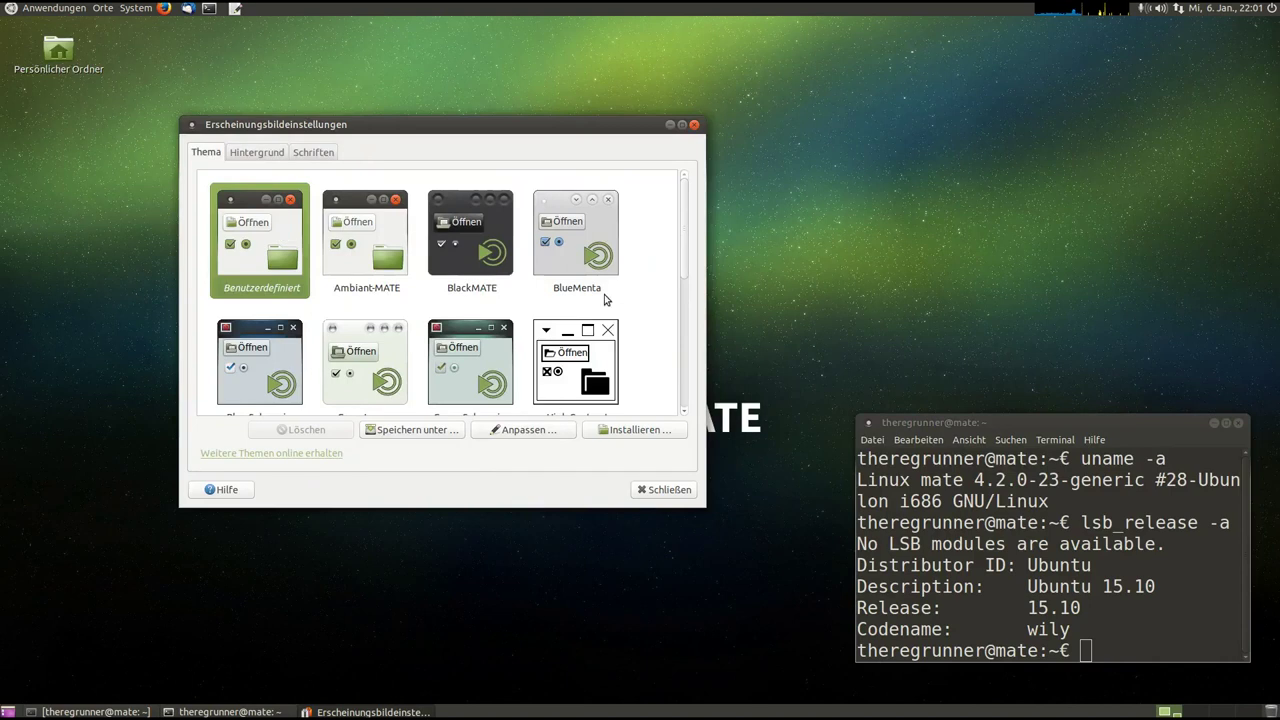
pyautogui.click(536, 432)
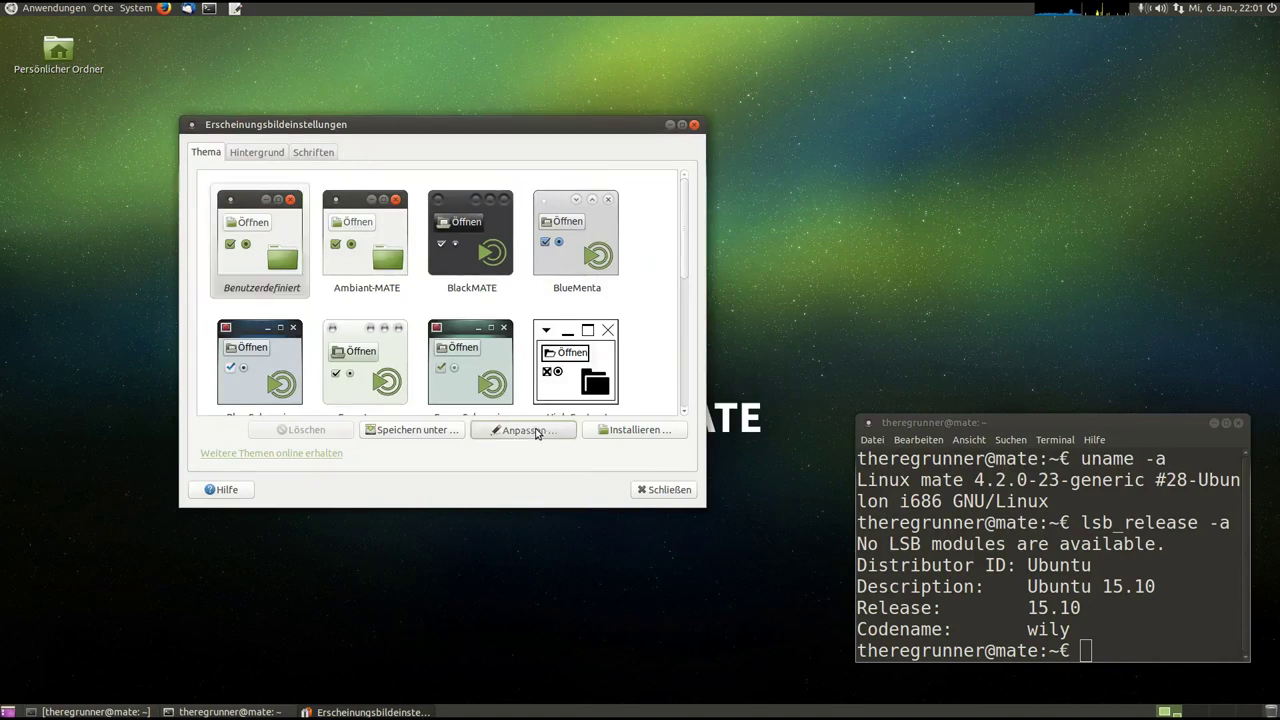
pyautogui.click(518, 206)
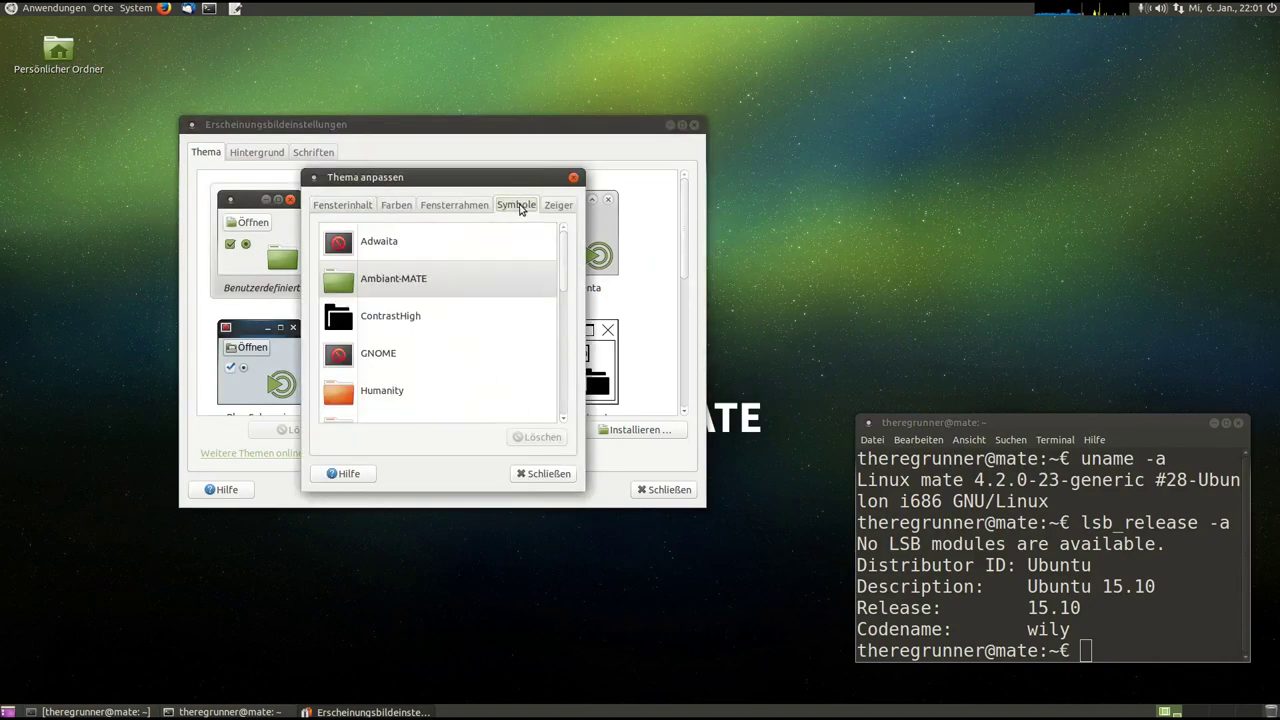
pyautogui.scroll(-5, 517, 277)
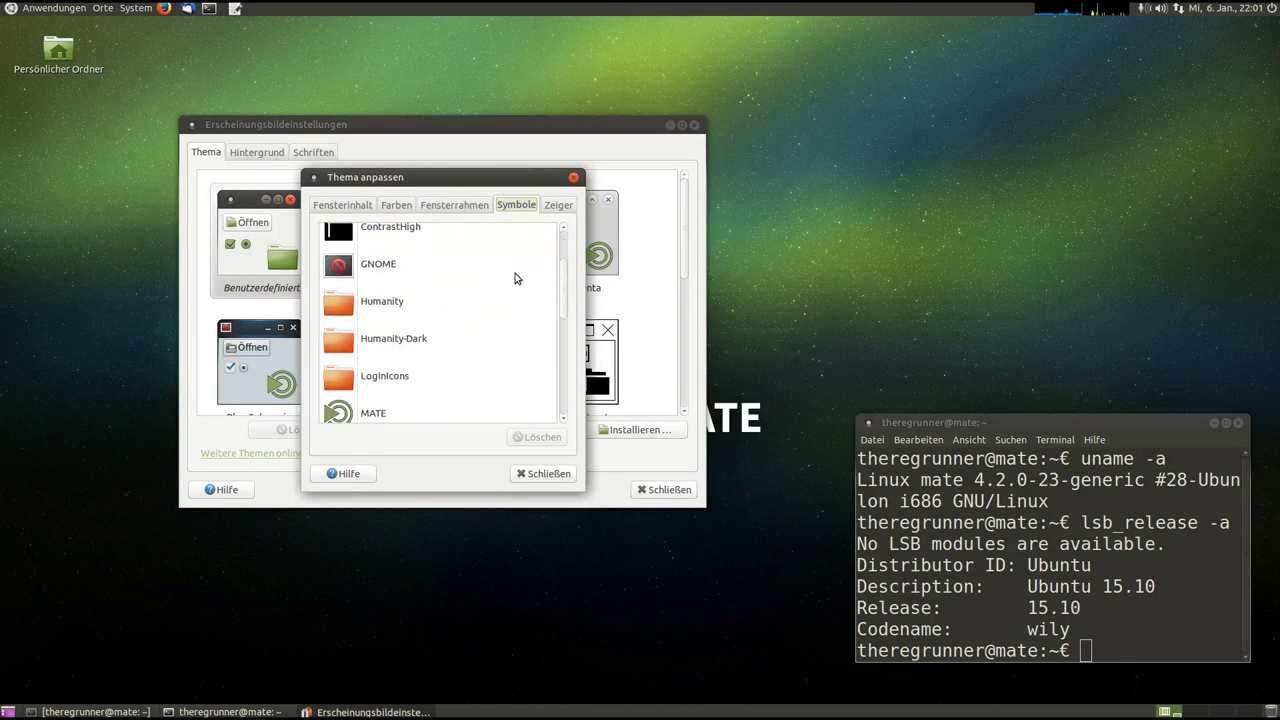
pyautogui.scroll(-3, 517, 277)
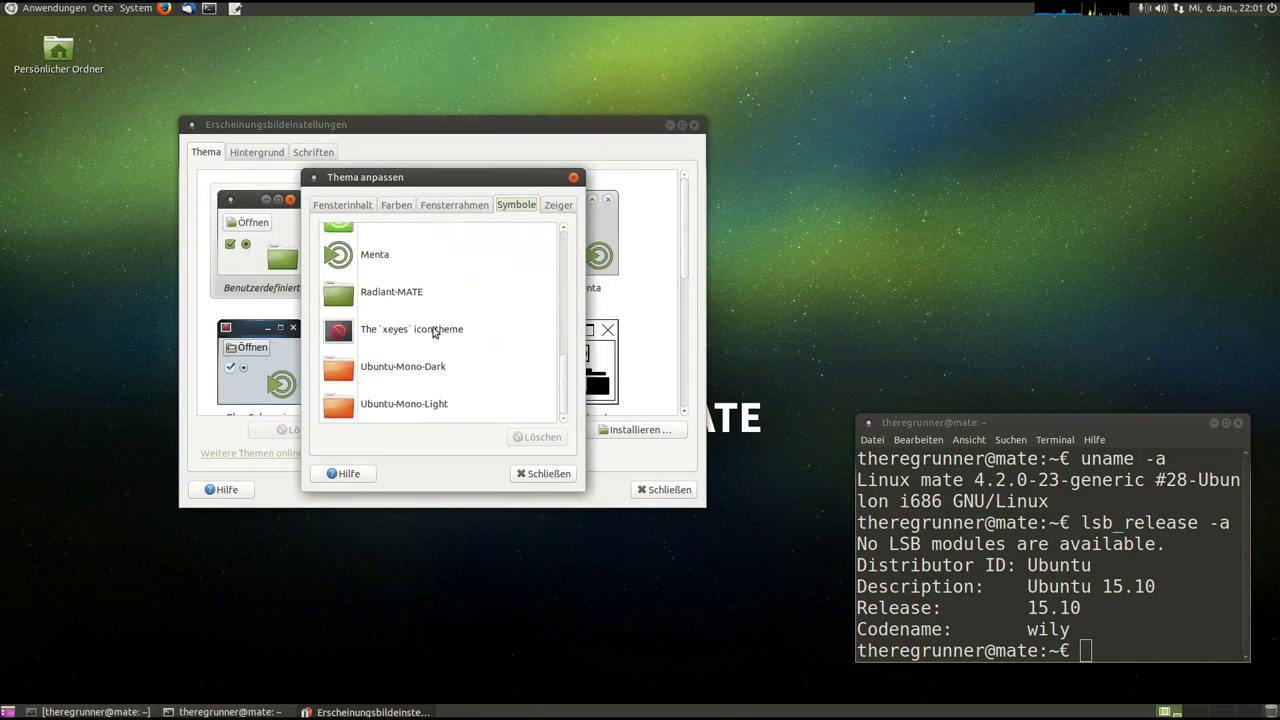
pyautogui.click(420, 332)
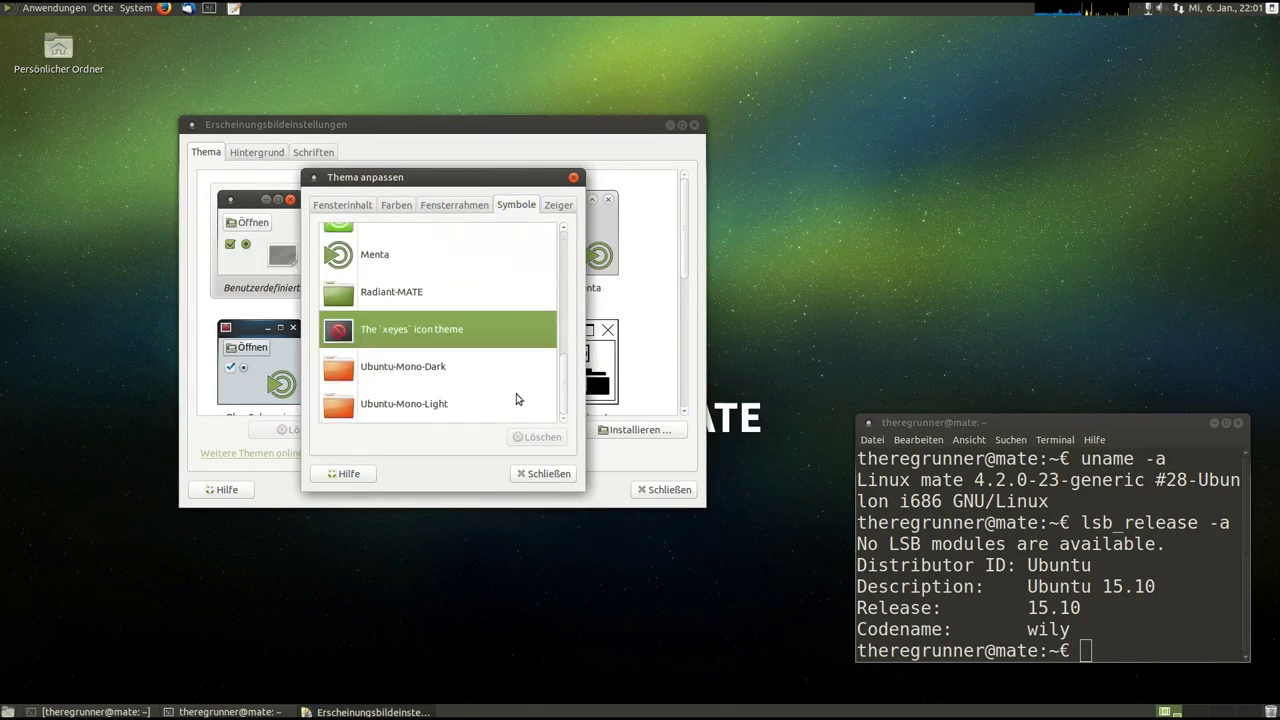
pyautogui.click(548, 474)
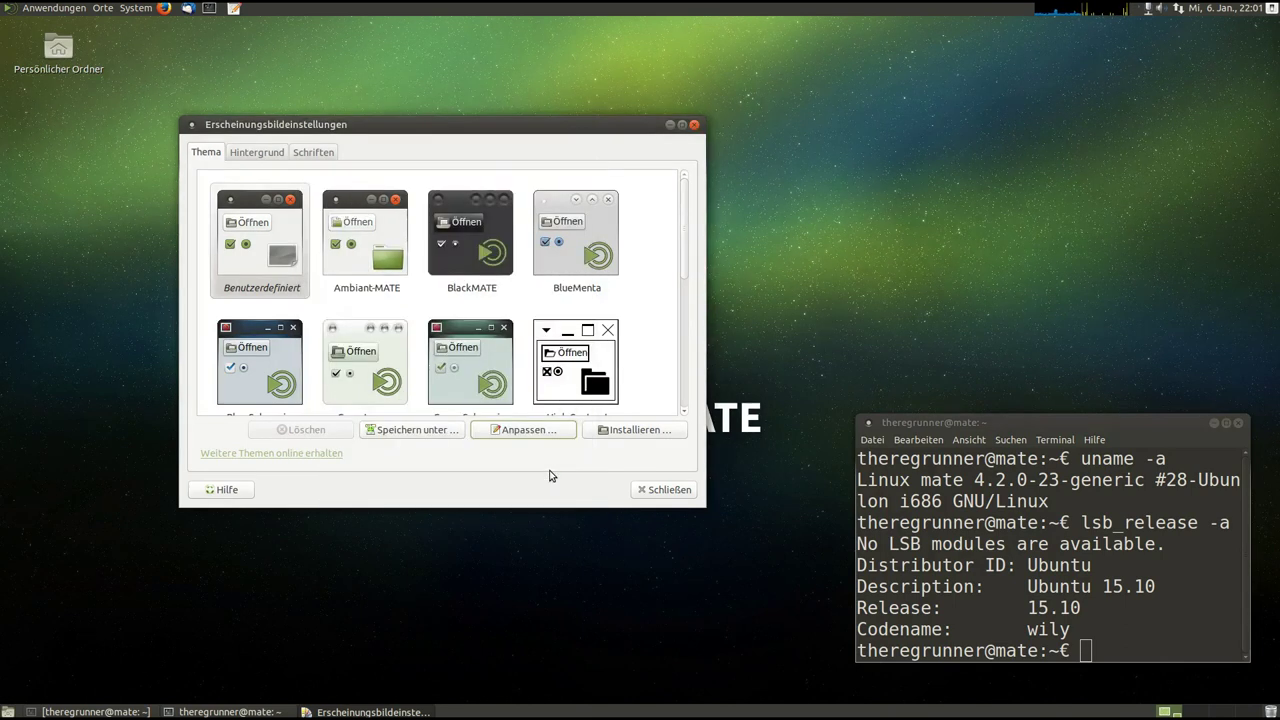
pyautogui.click(679, 487)
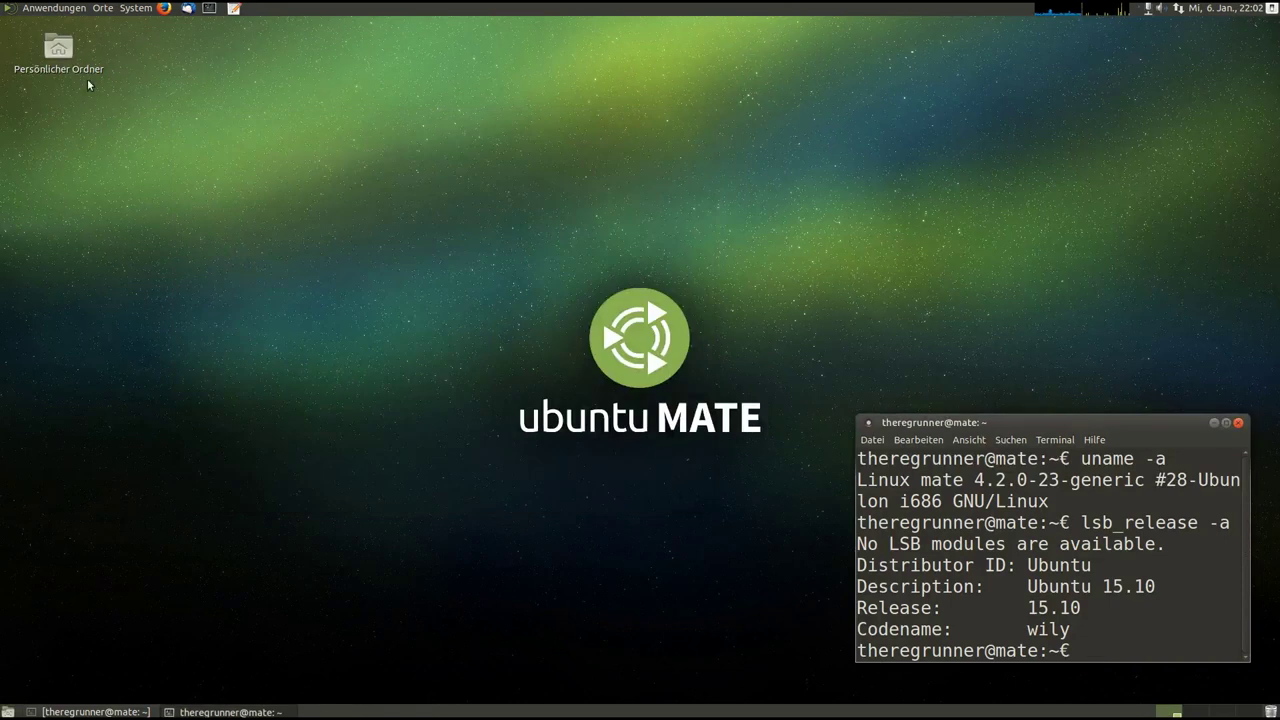
# Open the home folder and bring up the global folder colour settings from the Videos folder's Ordnerfarbe options
pyautogui.doubleClick(60, 47)
pyautogui.moveTo(442, 132); pyautogui.dragTo(436, 135)
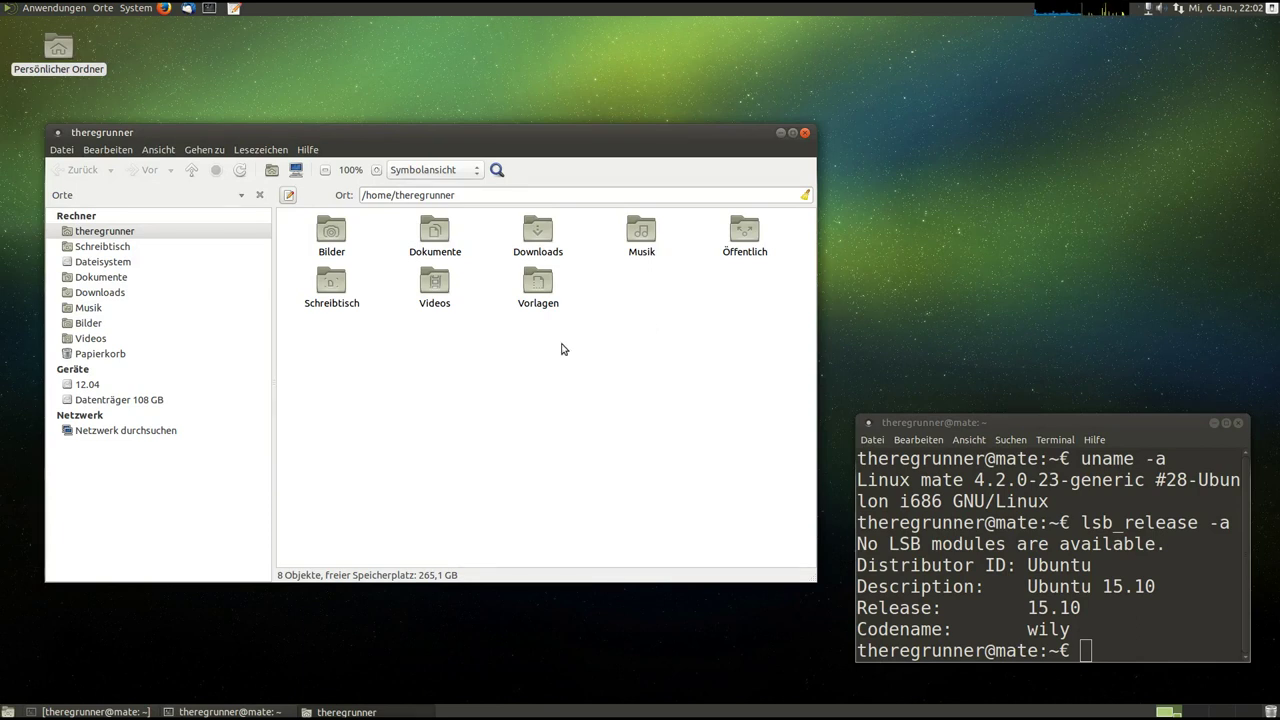
pyautogui.rightClick(435, 286)
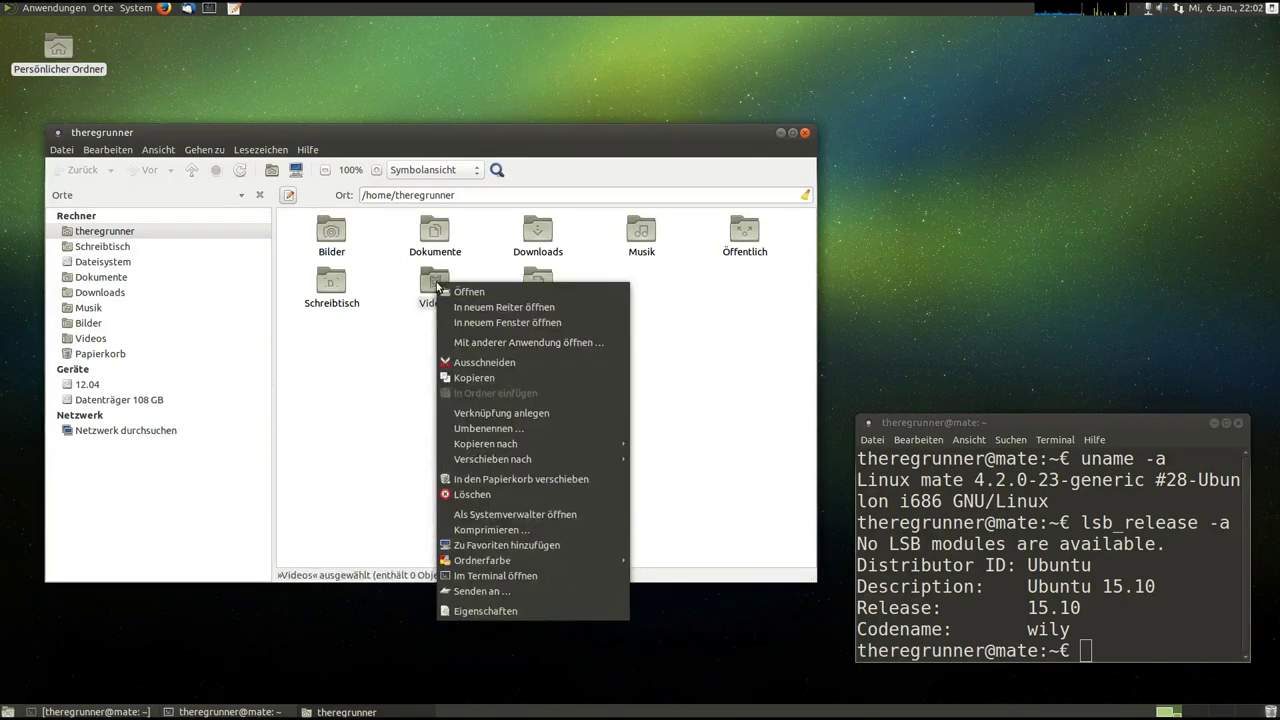
pyautogui.moveTo(562, 563)
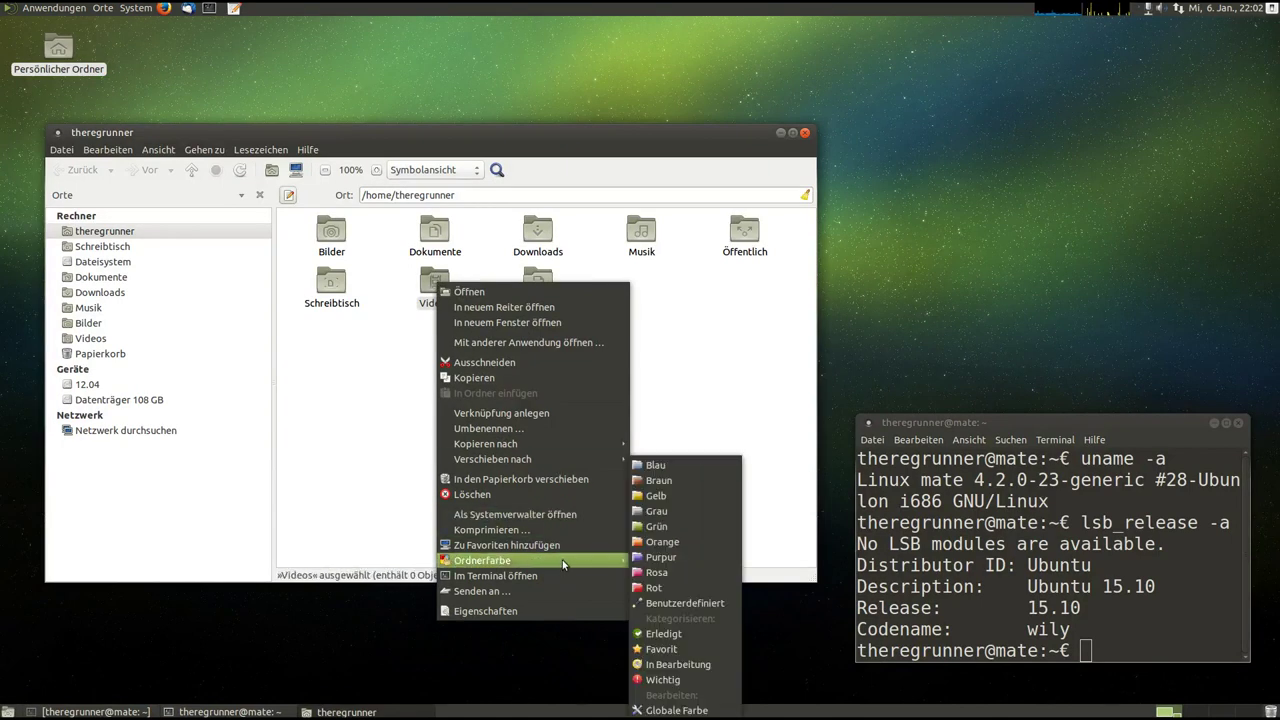
pyautogui.click(685, 711)
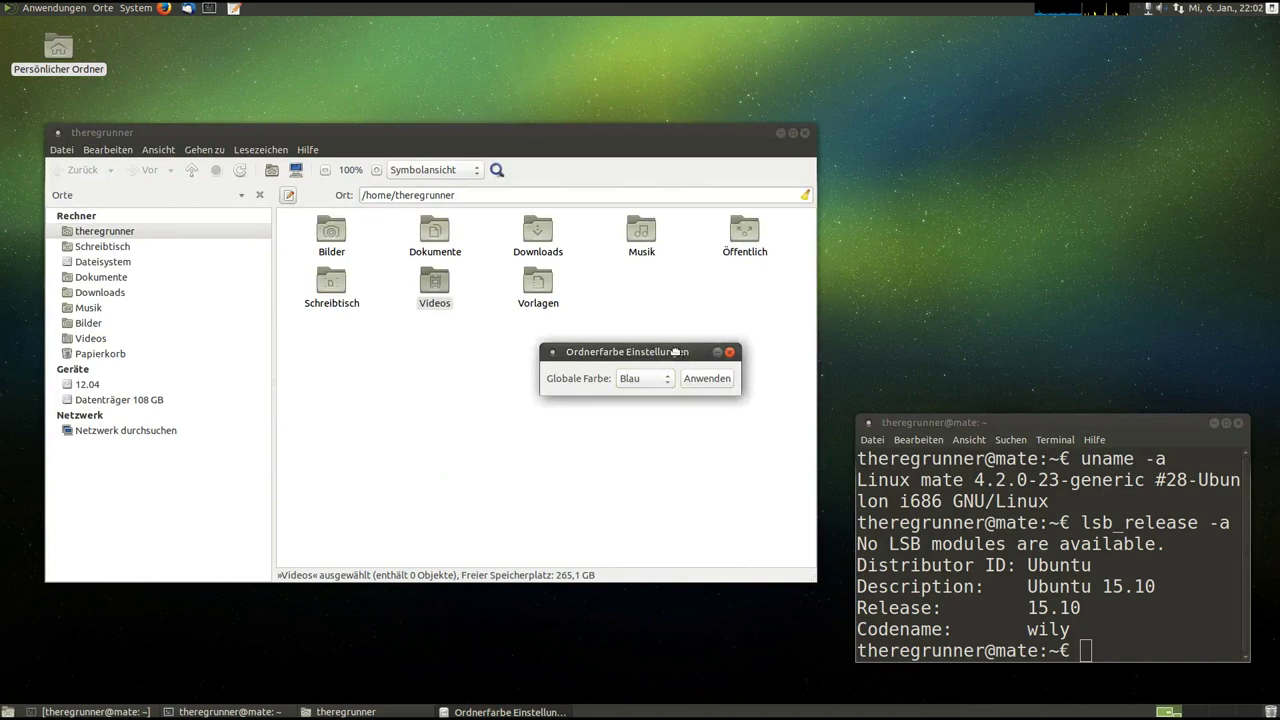
# Set the global folder colour to Grün and apply it
pyautogui.moveTo(680, 356); pyautogui.dragTo(605, 391)
pyautogui.click(597, 420)
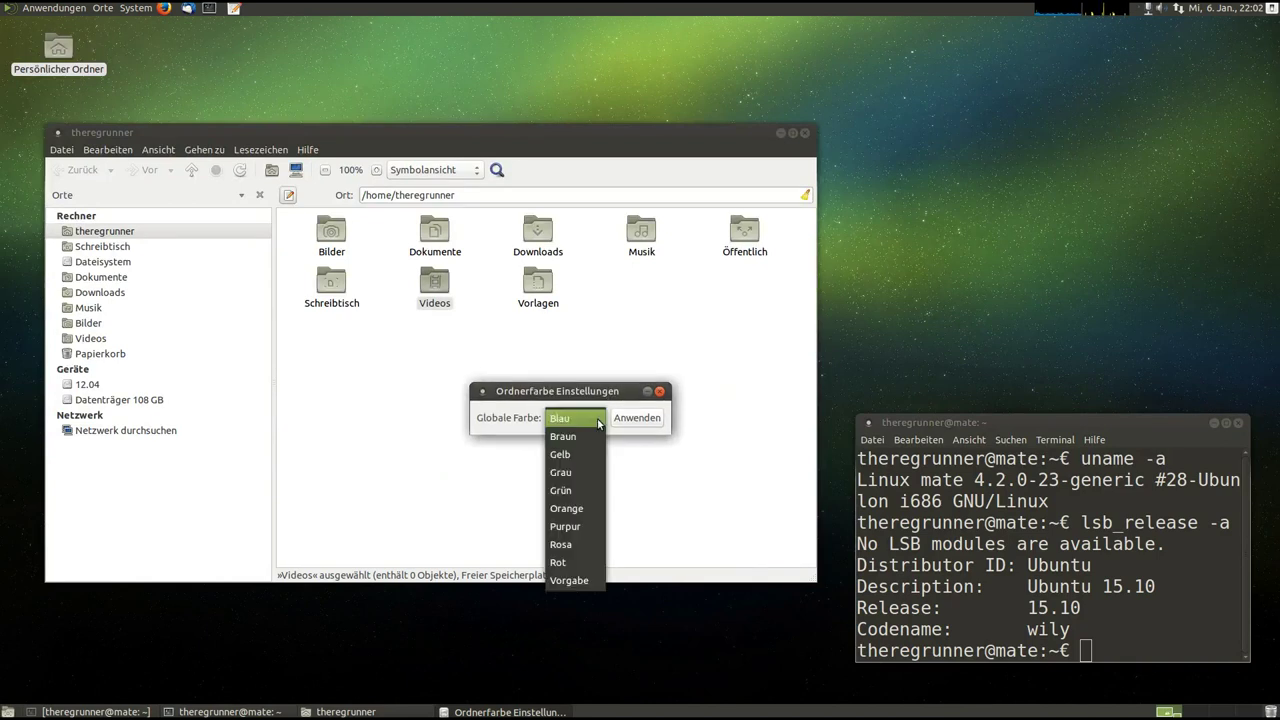
pyautogui.click(592, 494)
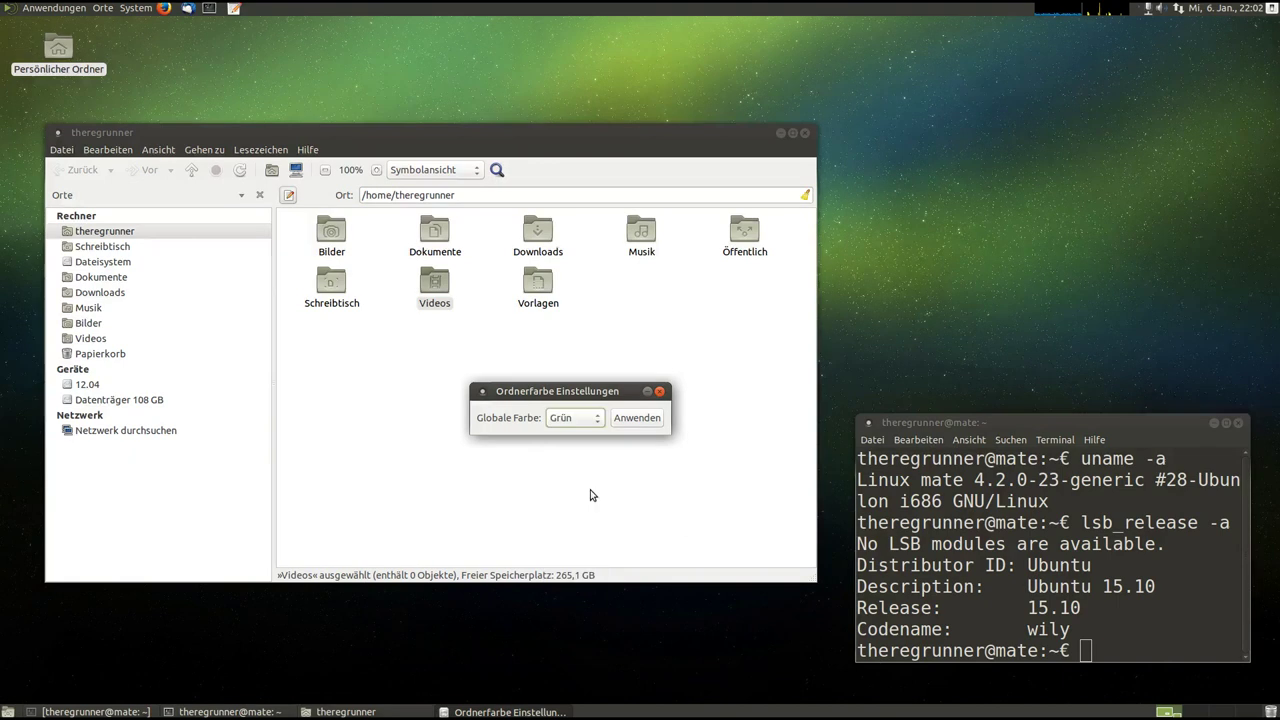
pyautogui.click(647, 419)
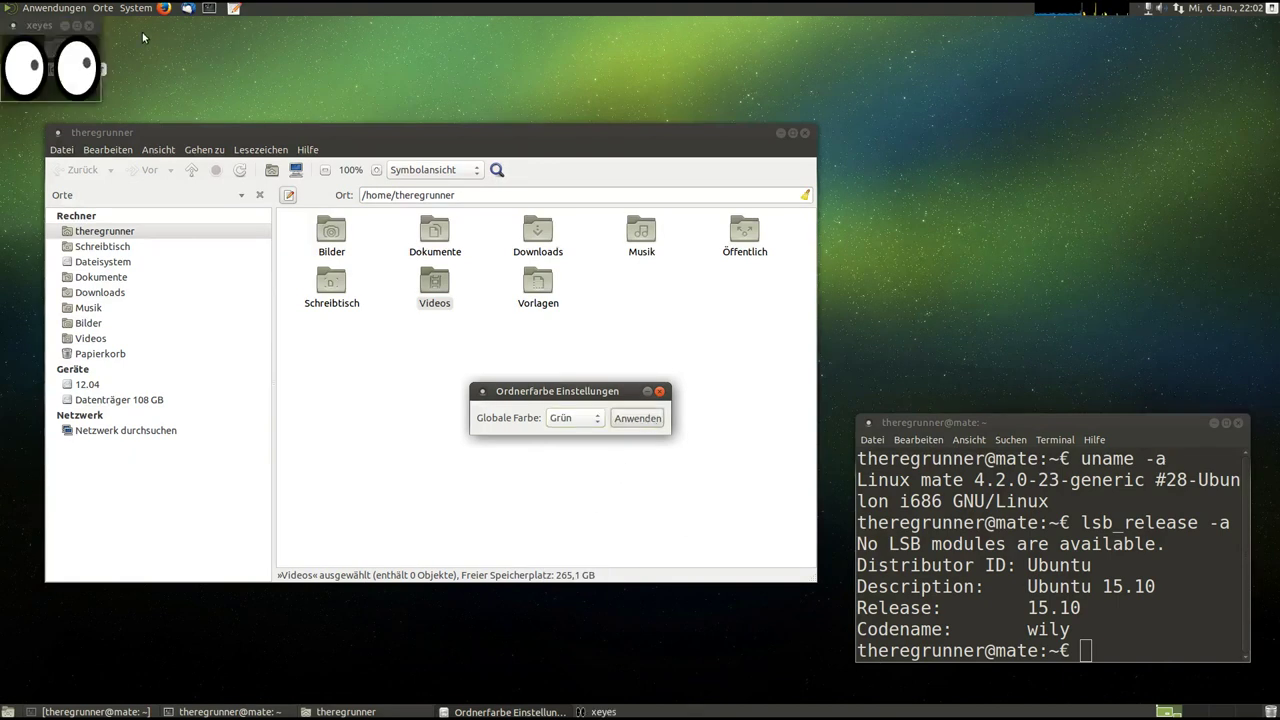
# Move each xeyes window that pops up below the folder colour settings dialog and close it, until none remains
pyautogui.moveTo(40, 25); pyautogui.dragTo(556, 477)
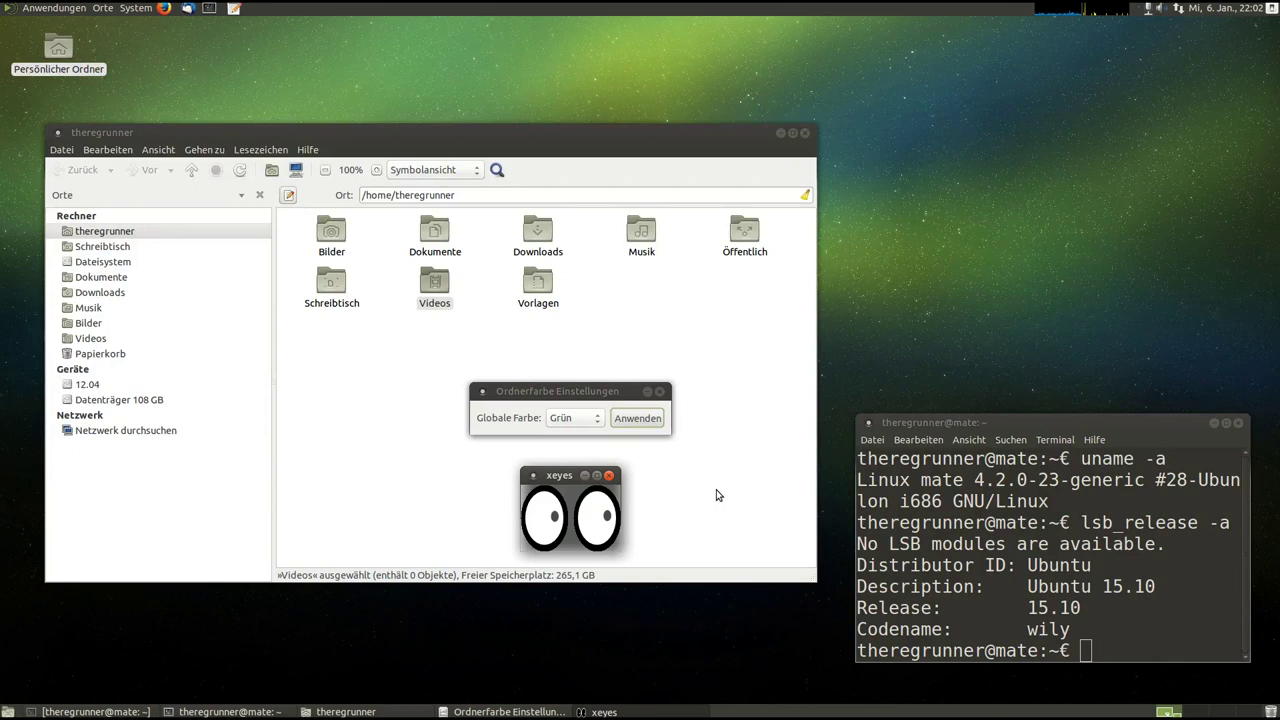
pyautogui.click(609, 476)
pyautogui.moveTo(50, 25); pyautogui.dragTo(578, 480)
pyautogui.click(618, 483)
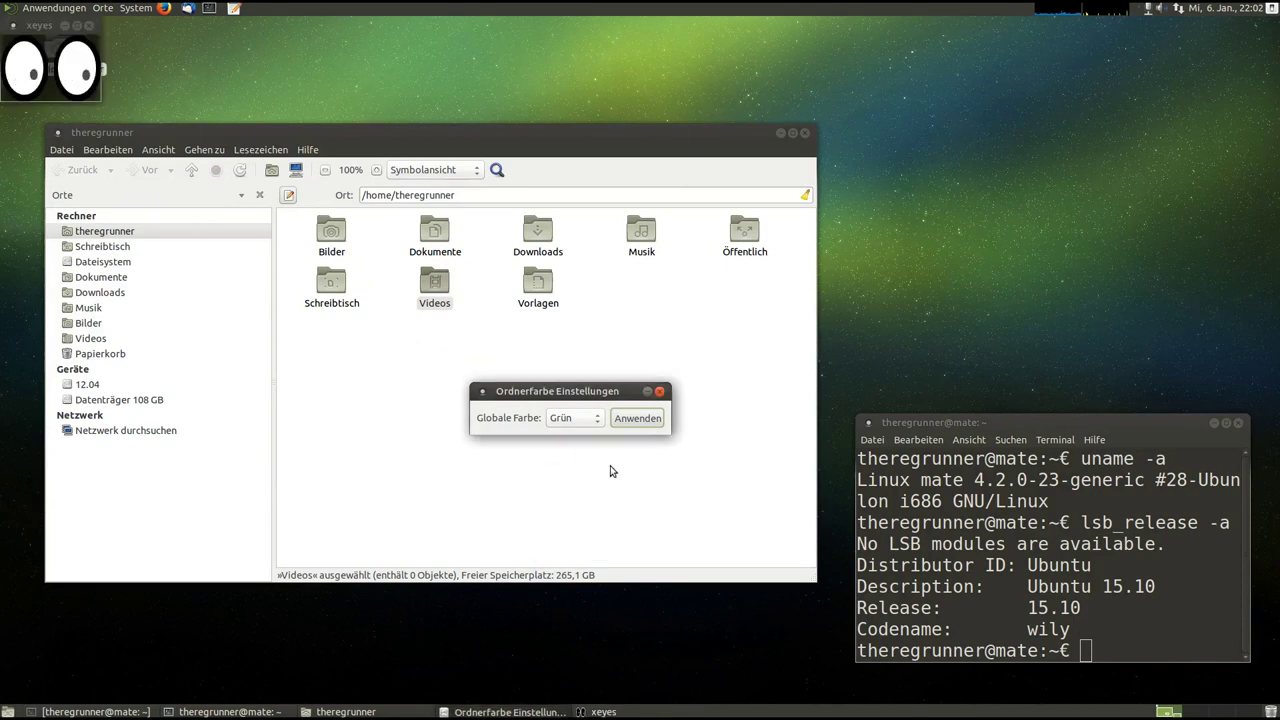
pyautogui.moveTo(56, 37); pyautogui.dragTo(612, 489)
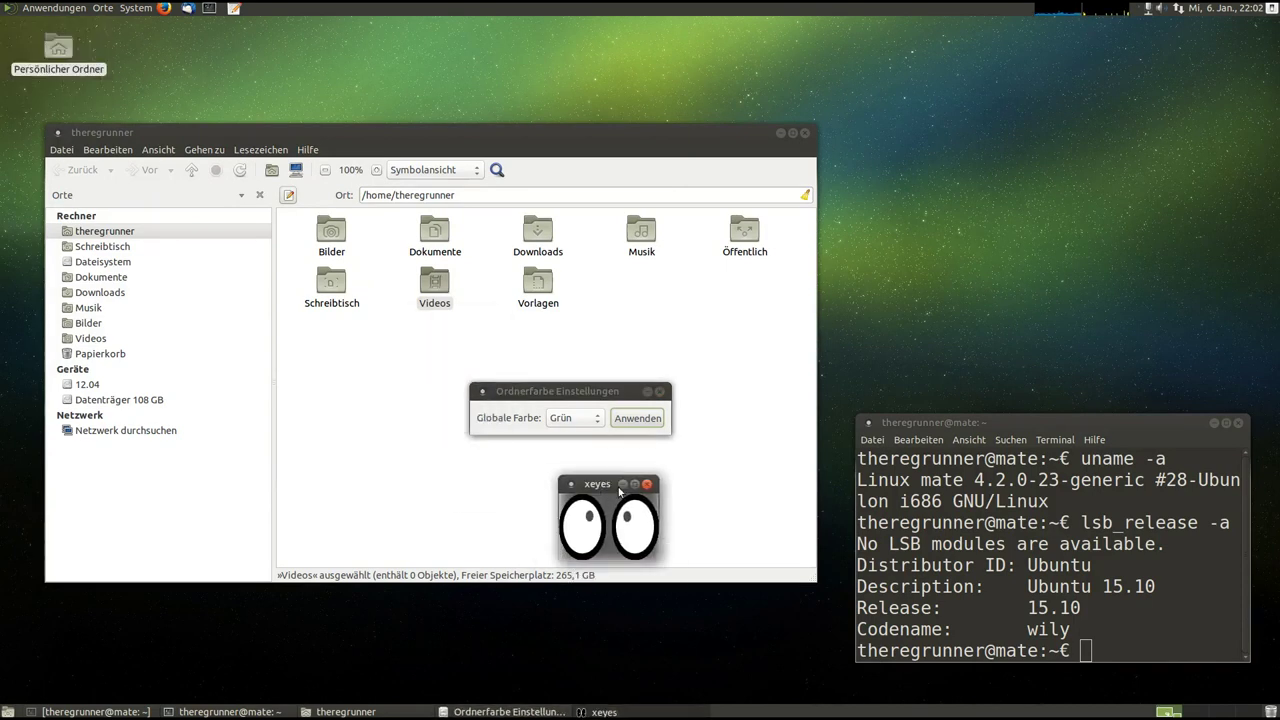
pyautogui.click(645, 484)
pyautogui.moveTo(50, 27); pyautogui.dragTo(555, 464)
pyautogui.click(589, 465)
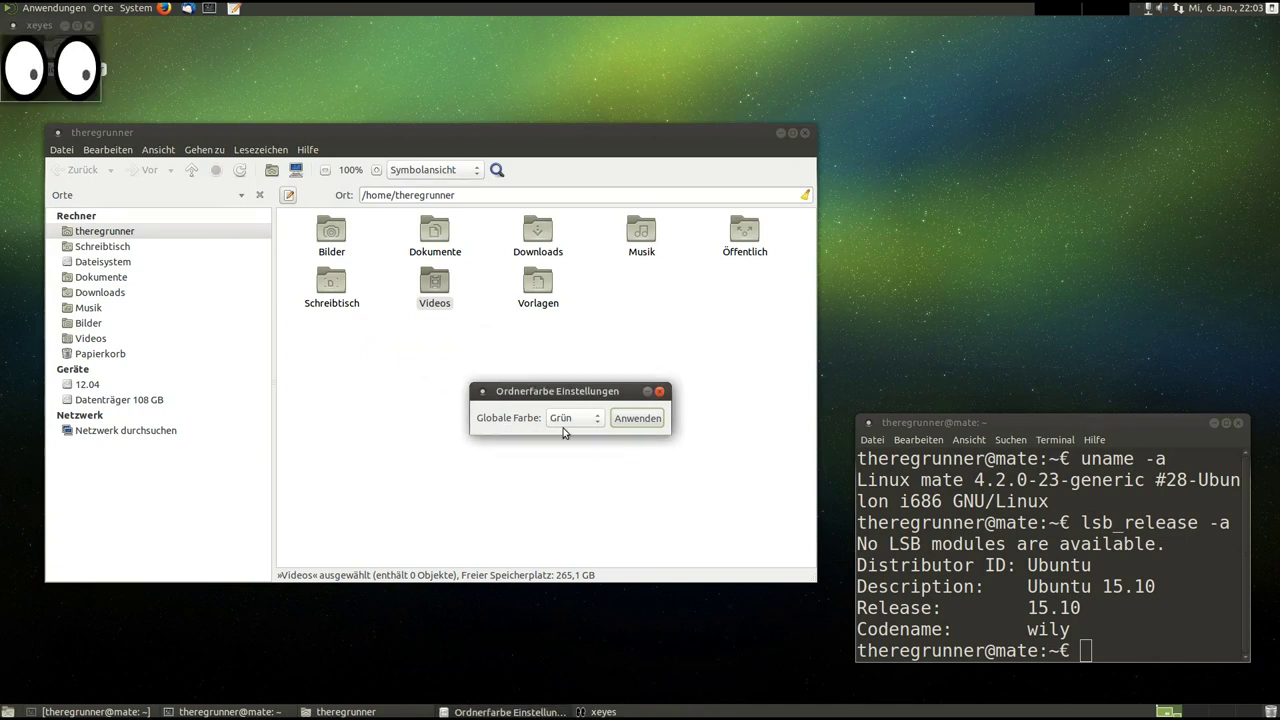
pyautogui.moveTo(50, 27); pyautogui.dragTo(580, 450)
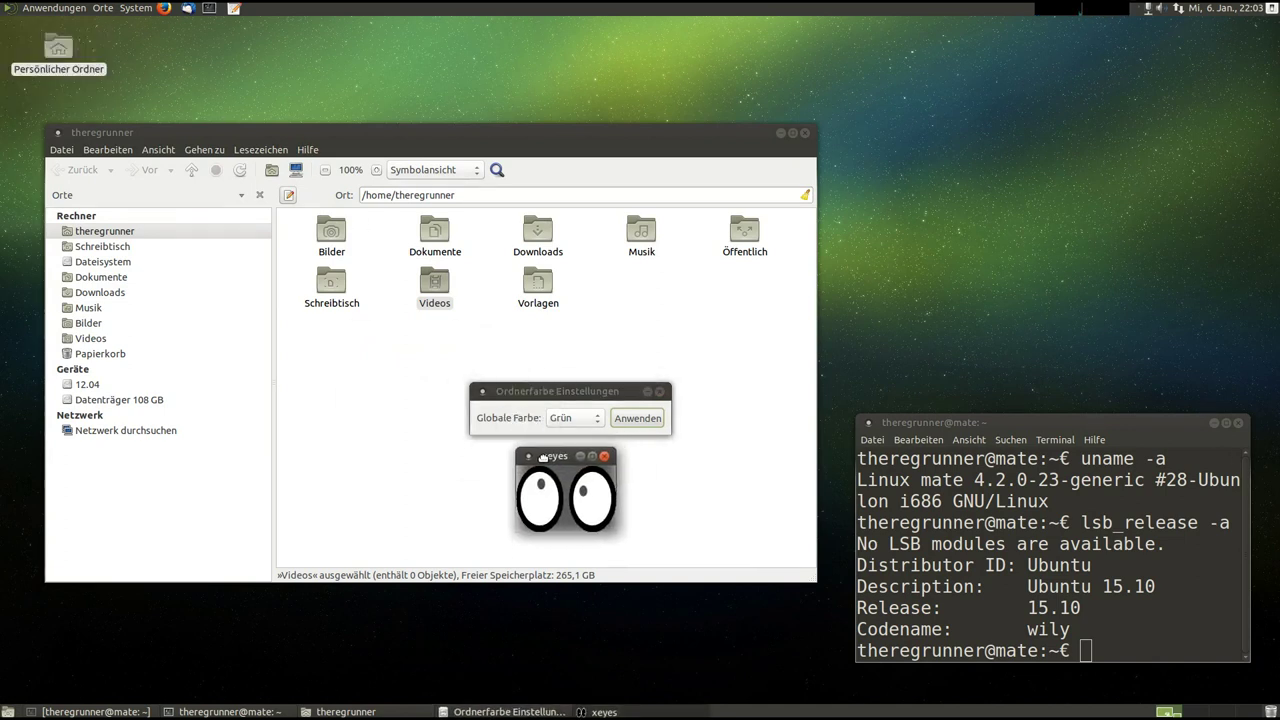
pyautogui.click(612, 452)
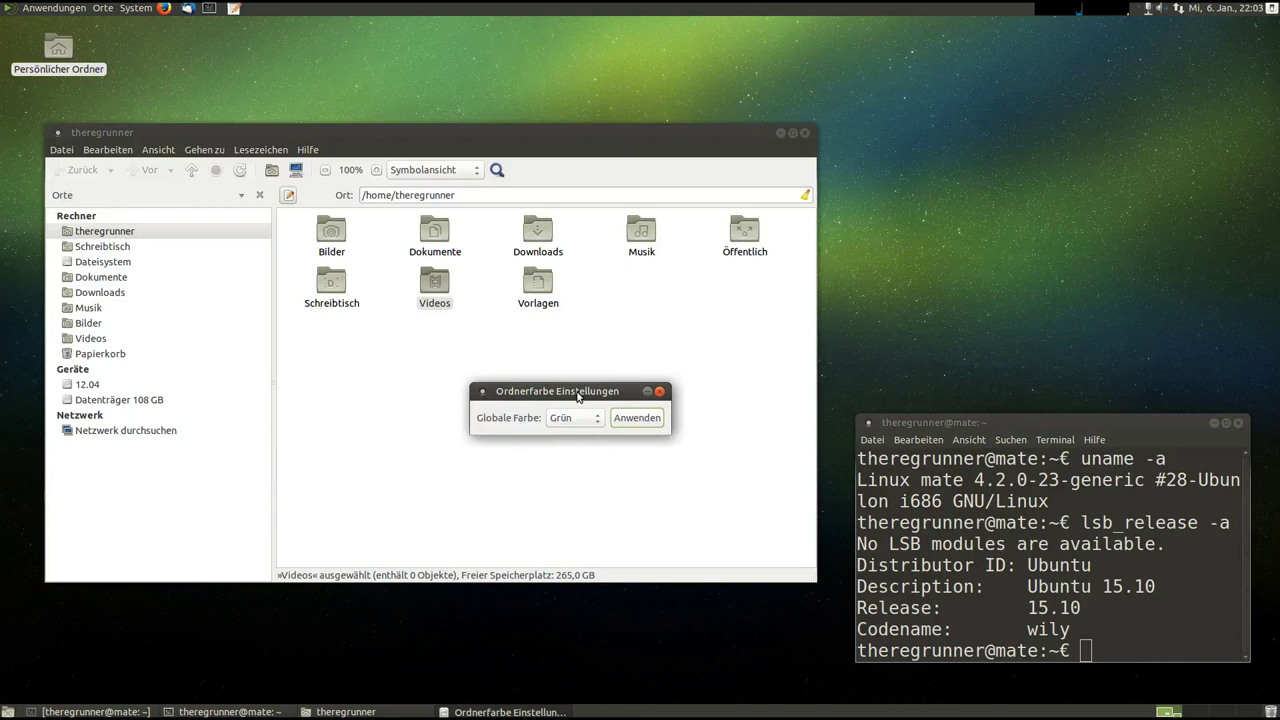
# Close the folder colour settings dialog and the home folder window
pyautogui.moveTo(580, 392); pyautogui.dragTo(571, 395)
pyautogui.click(650, 397)
pyautogui.click(600, 386)
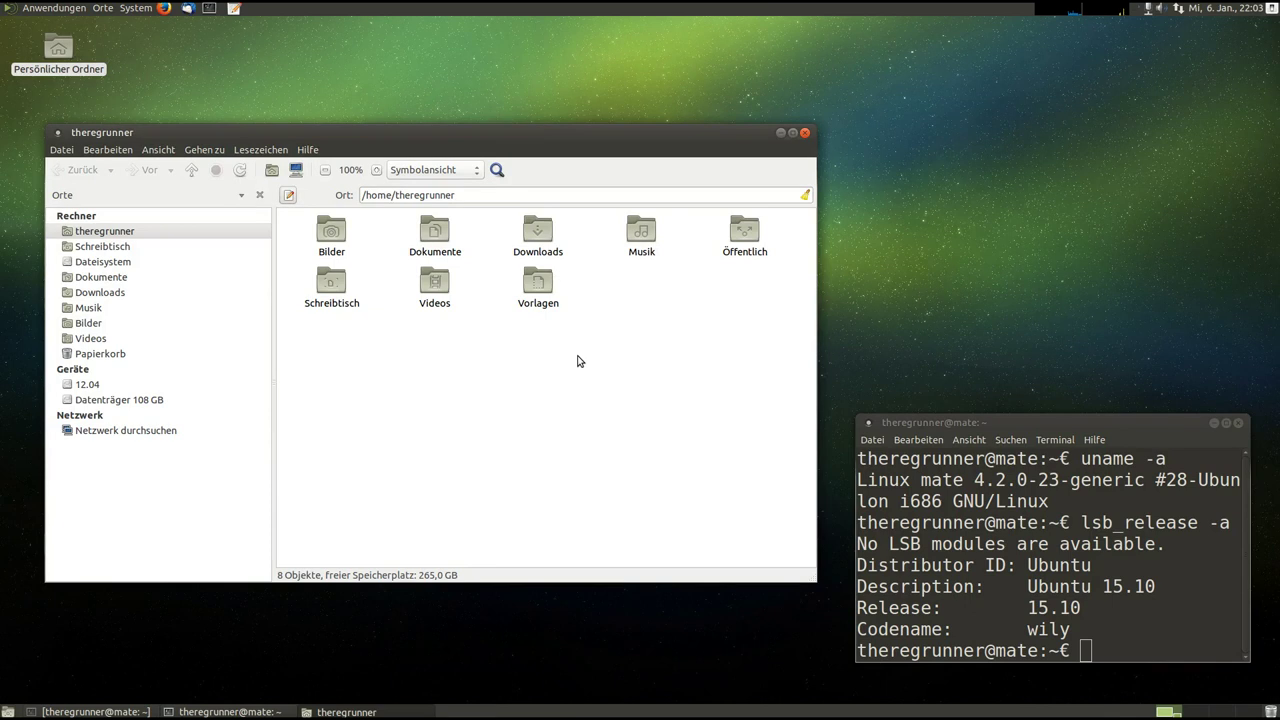
pyautogui.click(806, 133)
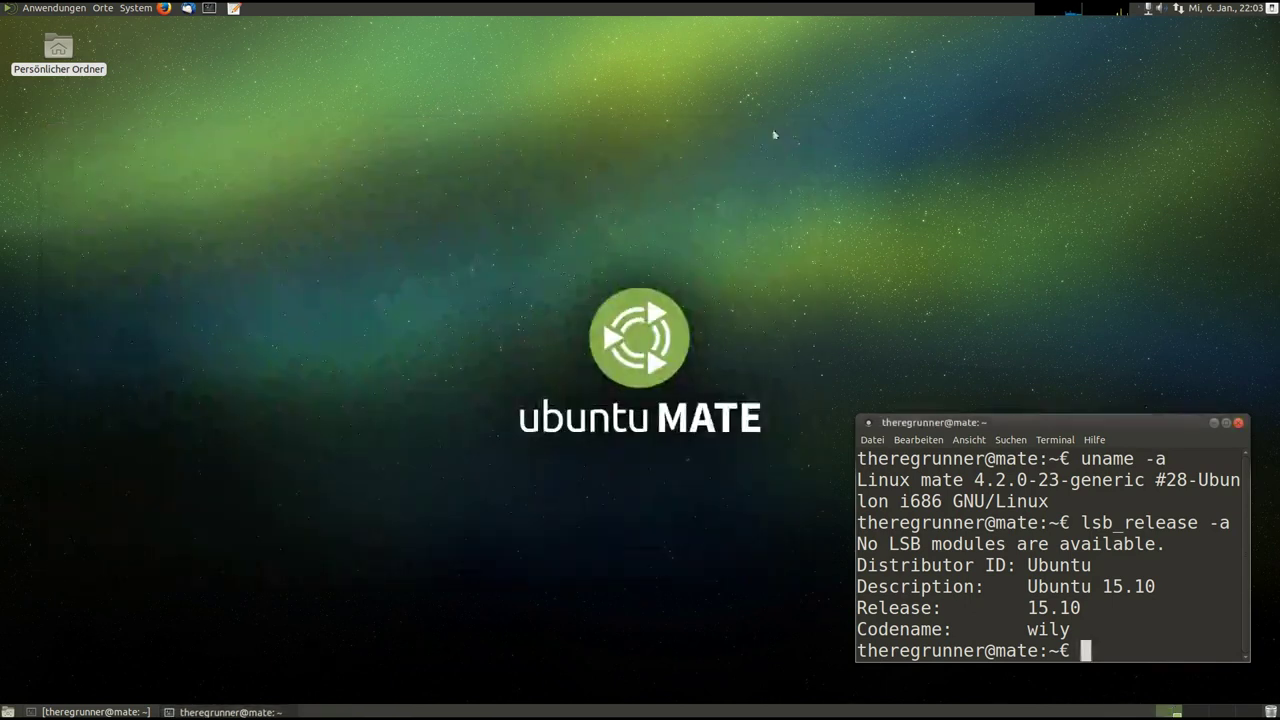
# Switch to the Pluma text editor, open the recent file folder-color.py and reposition its restored window over the desktop
pyautogui.click(236, 10)
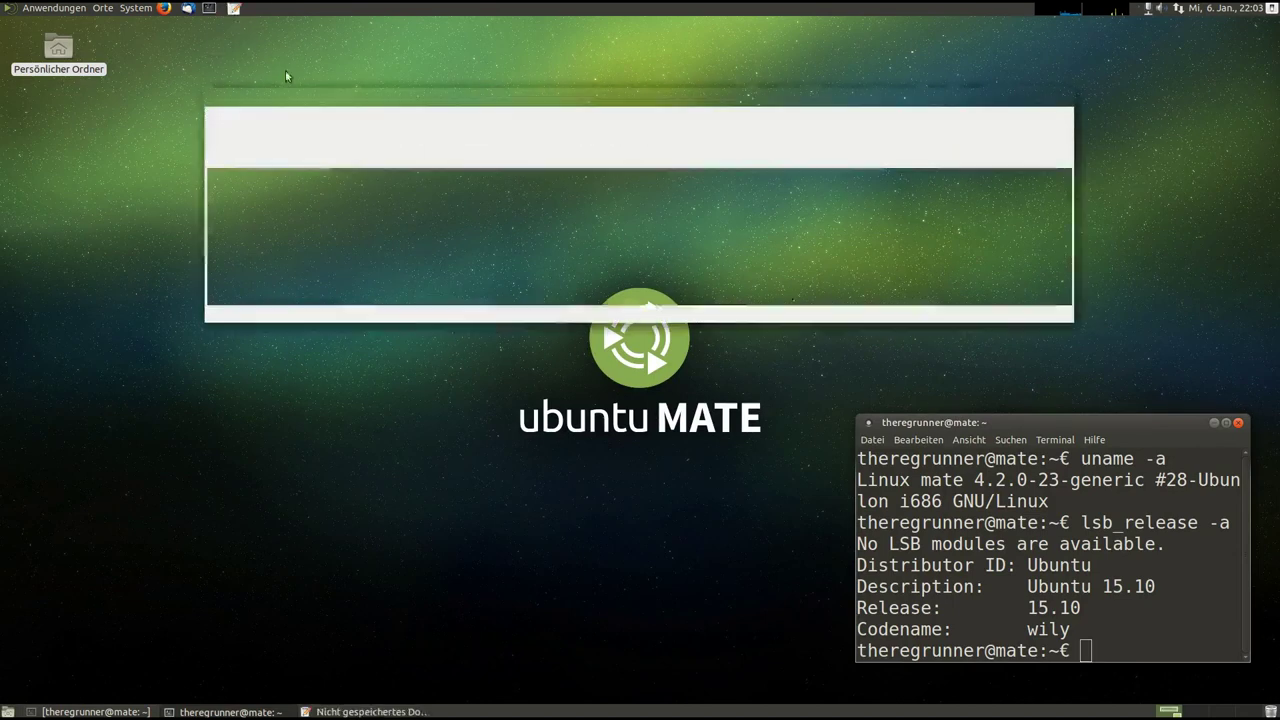
pyautogui.click(221, 114)
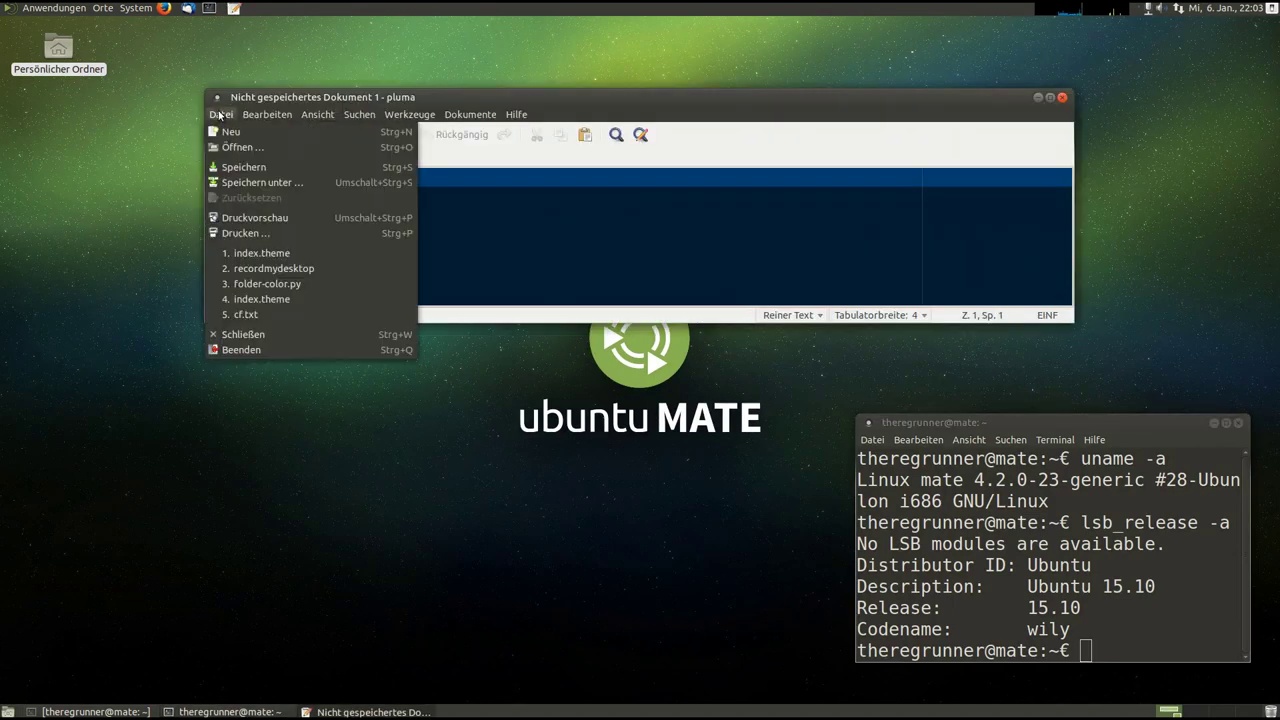
pyautogui.click(287, 284)
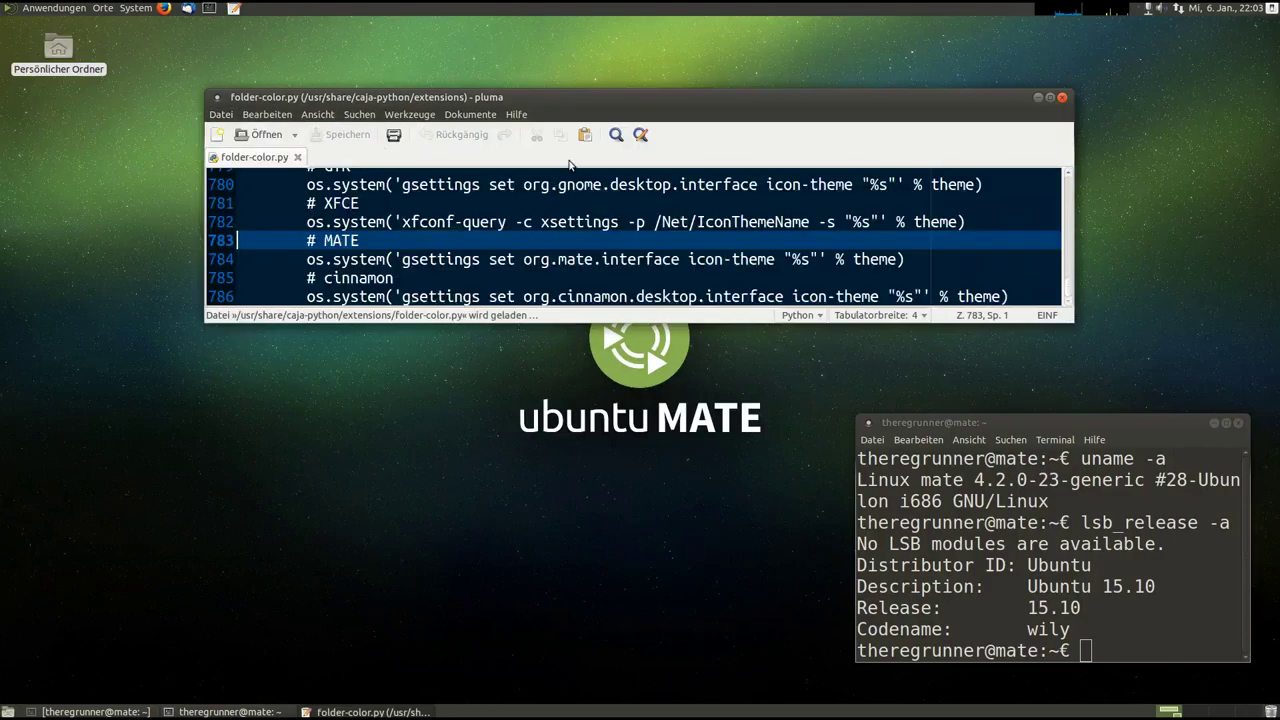
pyautogui.doubleClick(556, 97)
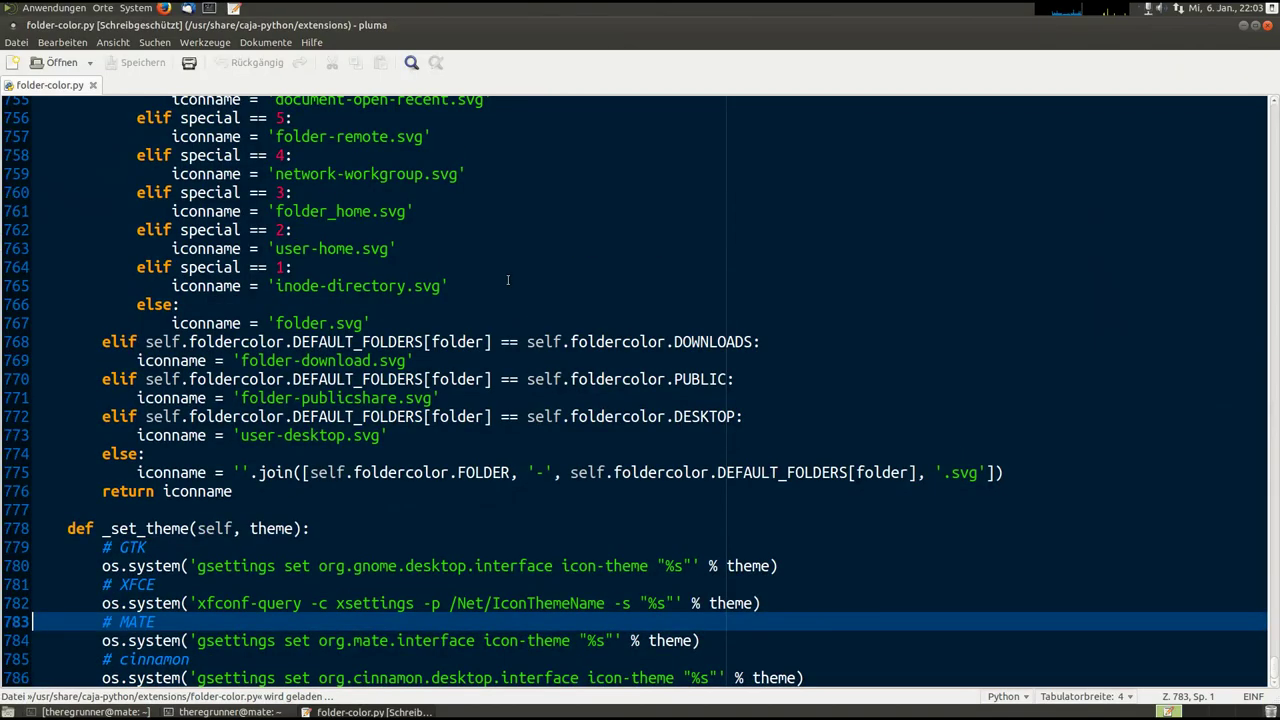
pyautogui.doubleClick(620, 26)
pyautogui.moveTo(609, 112); pyautogui.dragTo(506, 110)
# Examine the MATE gsettings line near the end of folder-color.py, highlighting the os.system call and the theme argument
pyautogui.scroll(-6, 880, 212)
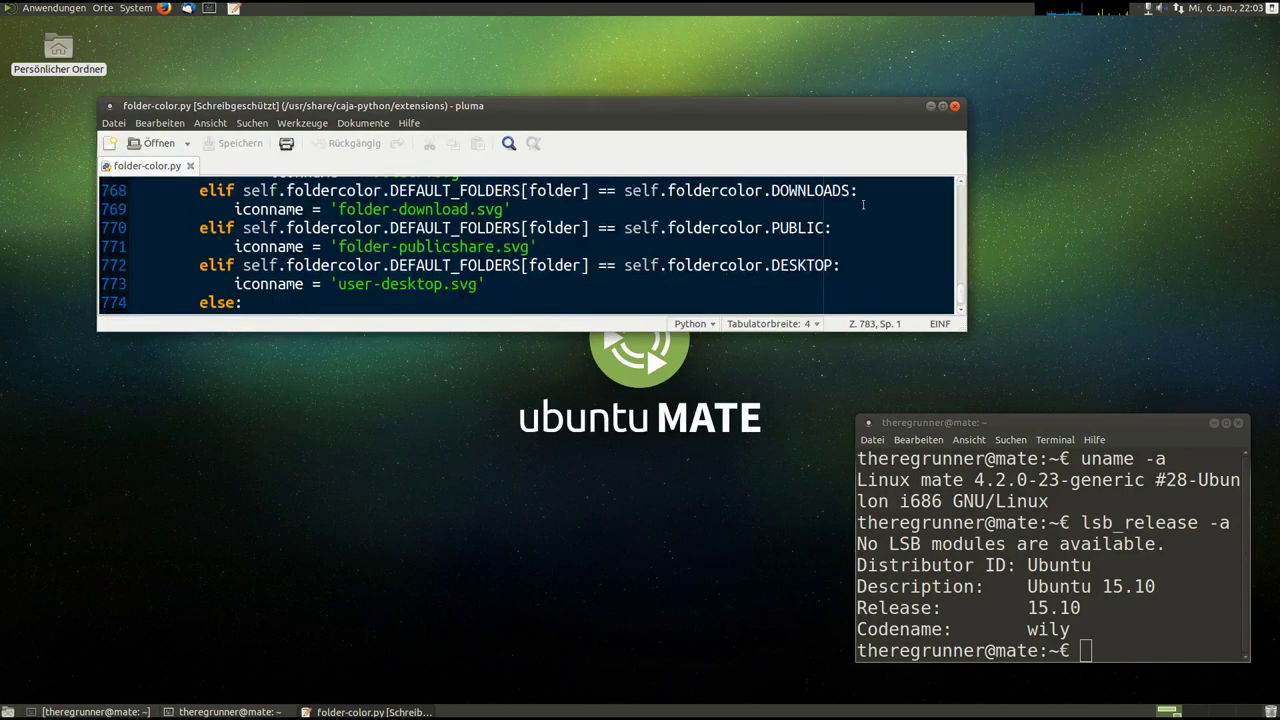
pyautogui.scroll(-3, 880, 212)
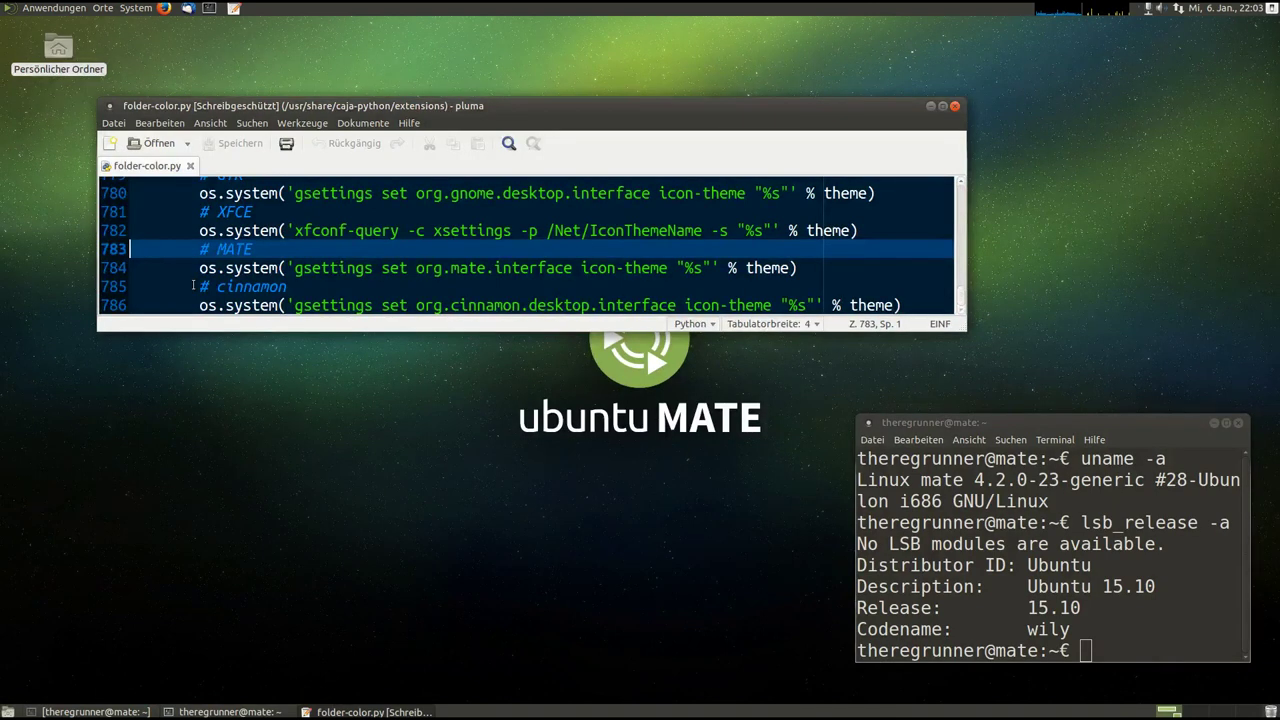
pyautogui.moveTo(240, 113); pyautogui.dragTo(241, 113)
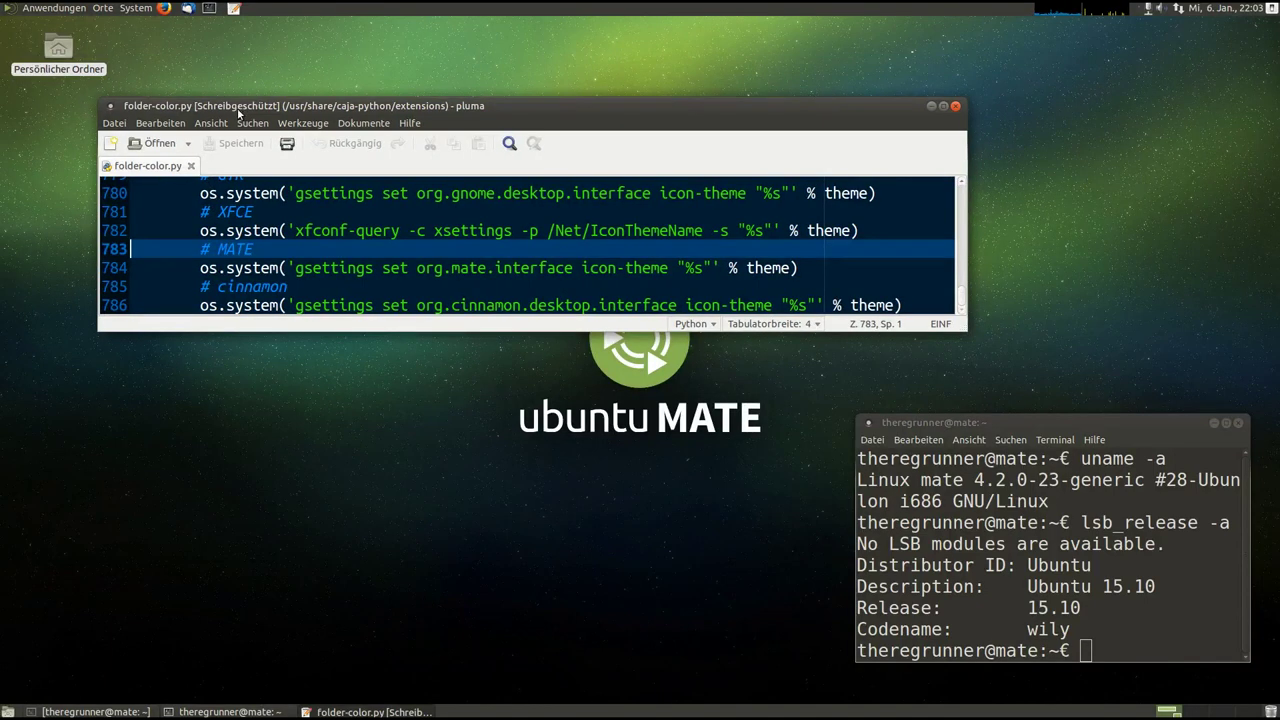
pyautogui.moveTo(200, 268); pyautogui.dragTo(287, 268)
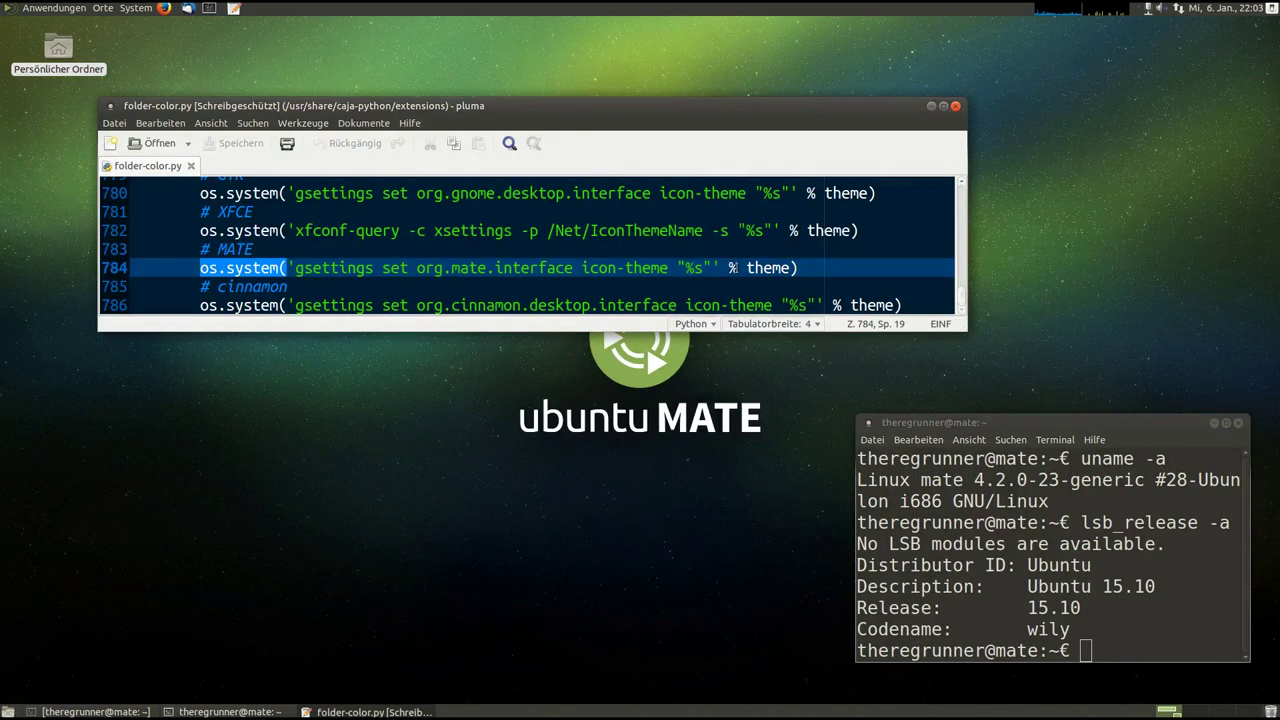
pyautogui.click(636, 270)
pyautogui.moveTo(582, 268); pyautogui.dragTo(794, 268)
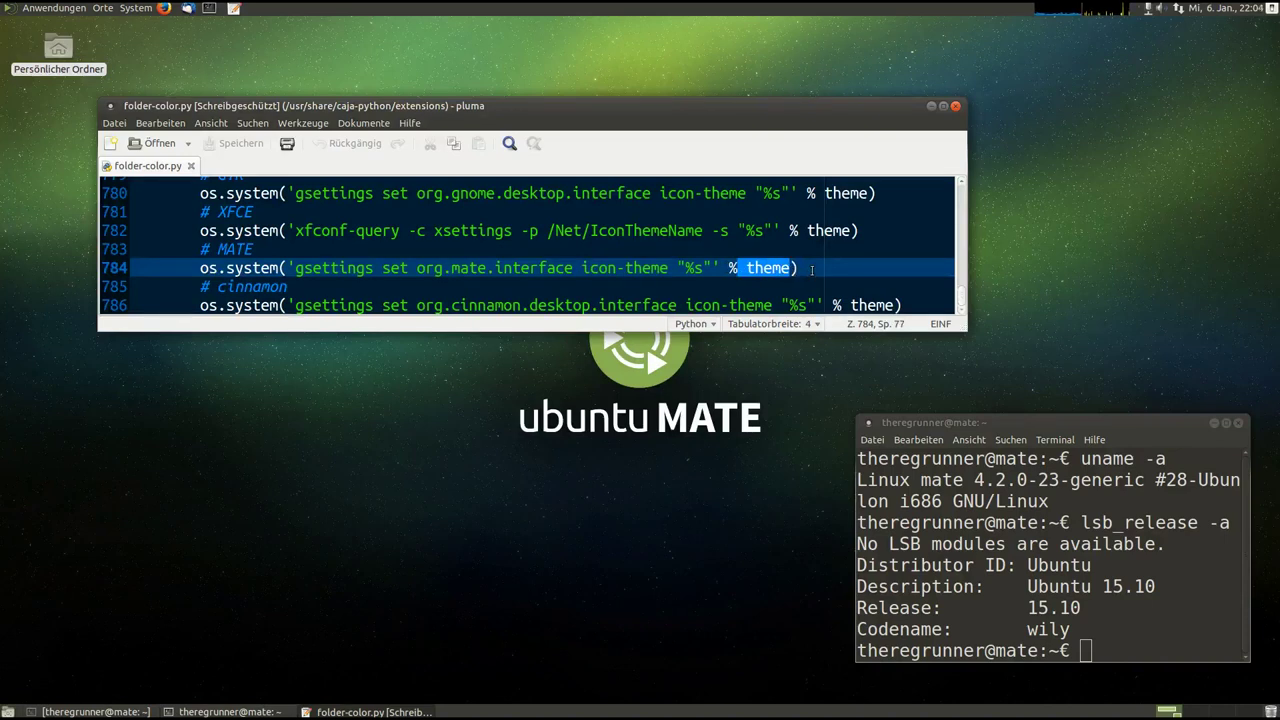
pyautogui.click(812, 268)
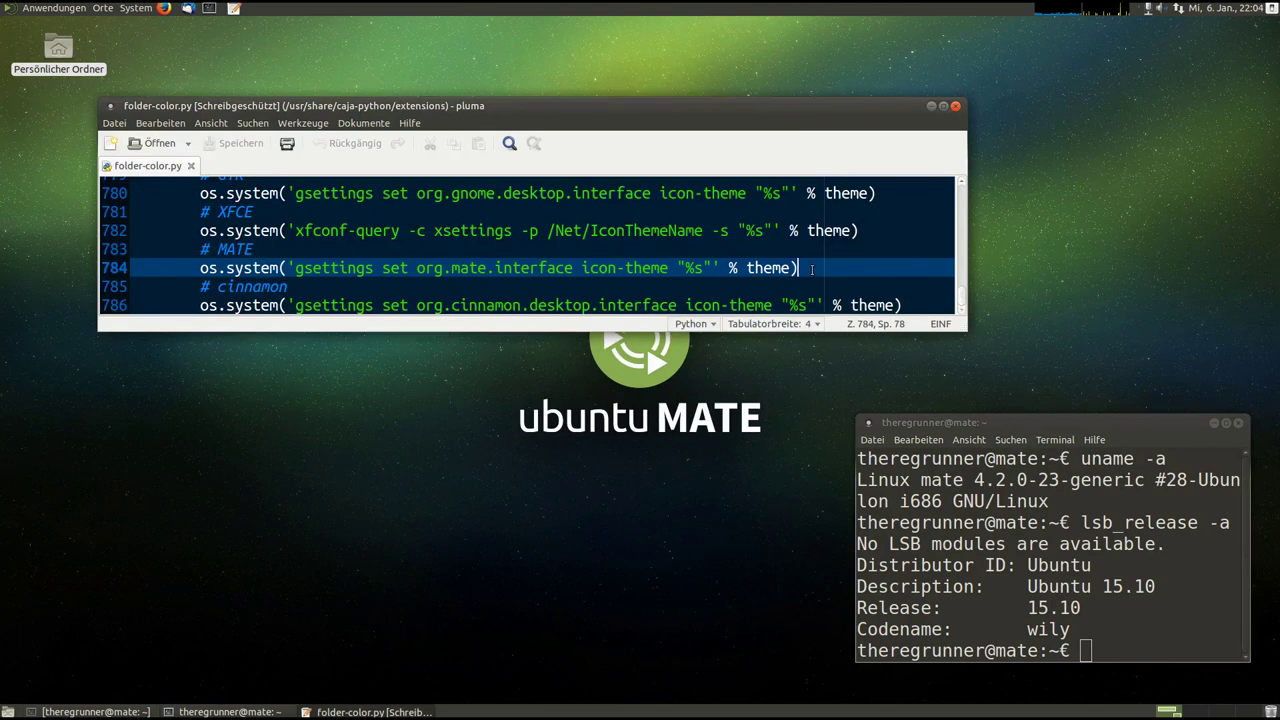
# Examine the _set_theme(self, theme) definition and trace its theme parameter into the MATE icon-theme command
pyautogui.moveTo(796, 109); pyautogui.dragTo(787, 131)
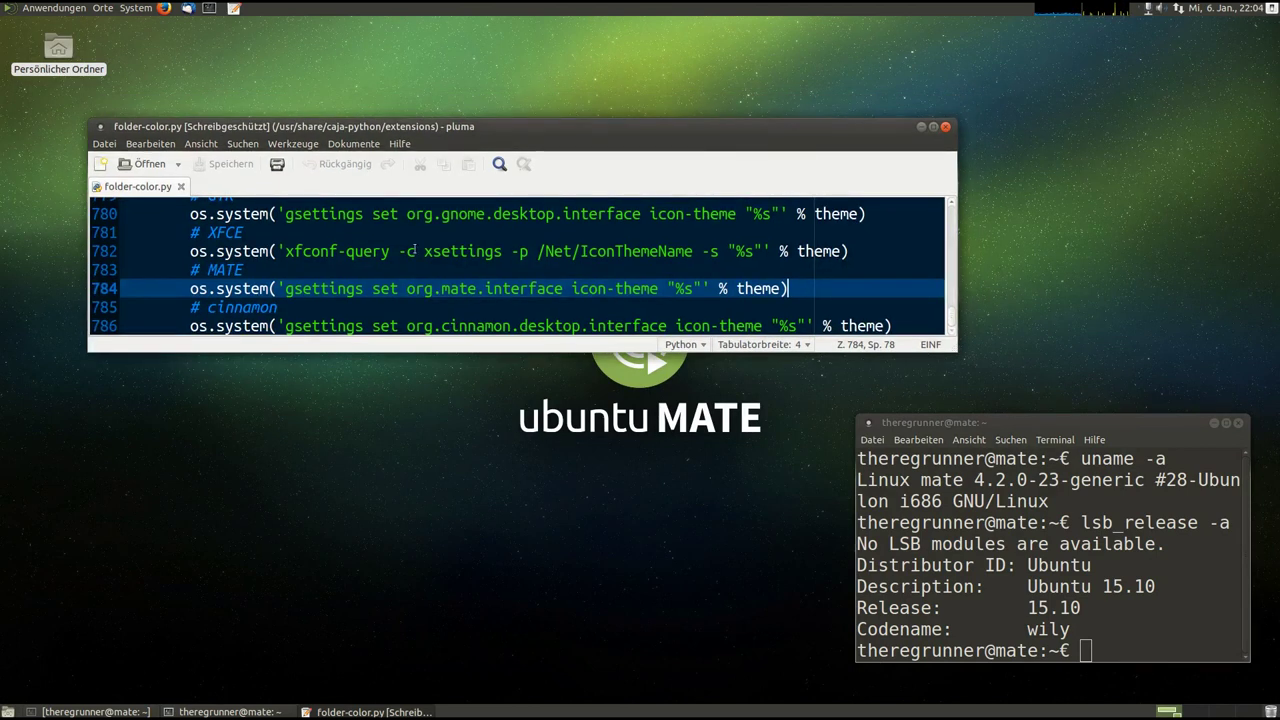
pyautogui.scroll(1, 413, 251)
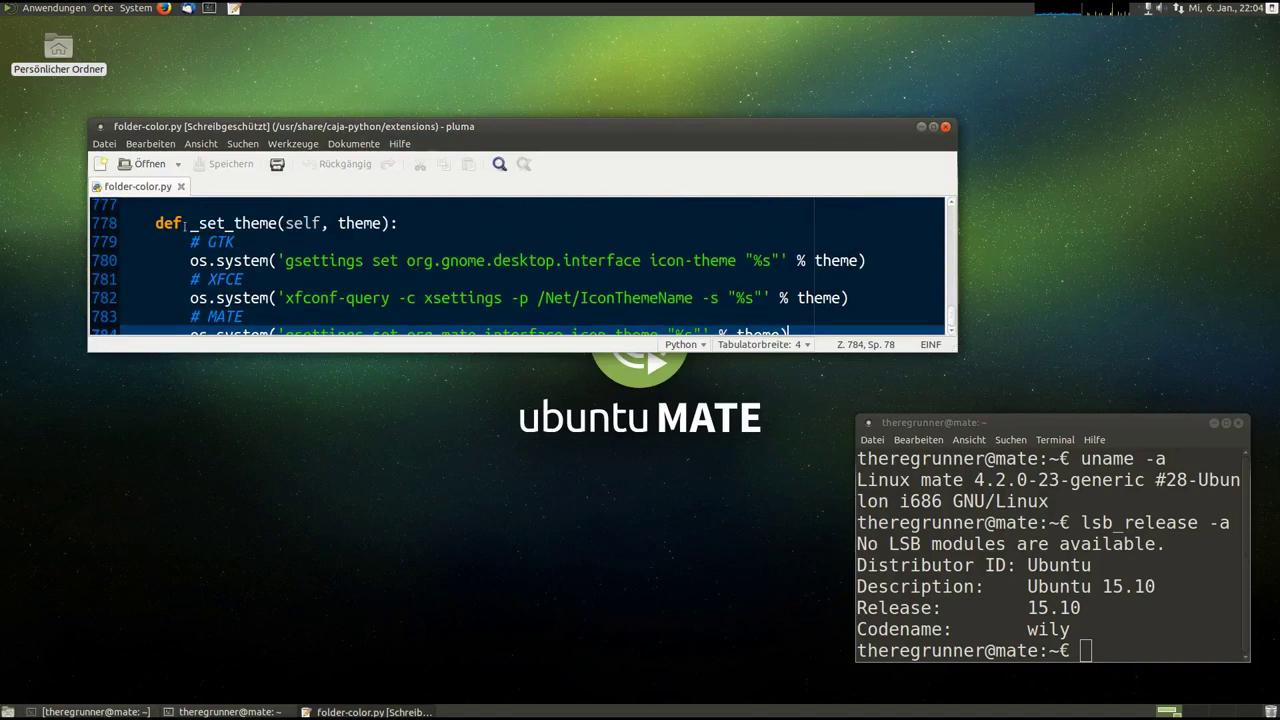
pyautogui.moveTo(189, 223); pyautogui.dragTo(399, 223)
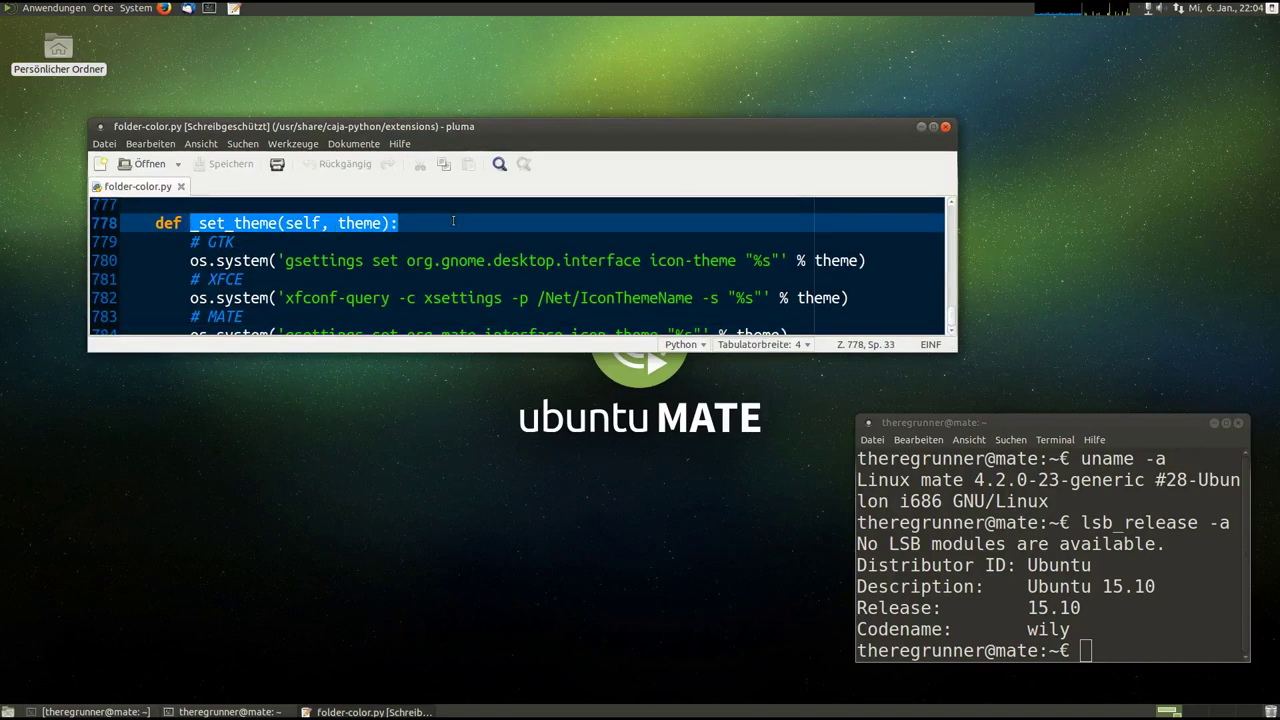
pyautogui.moveTo(491, 144); pyautogui.dragTo(536, 111)
pyautogui.moveTo(170, 284); pyautogui.dragTo(834, 256)
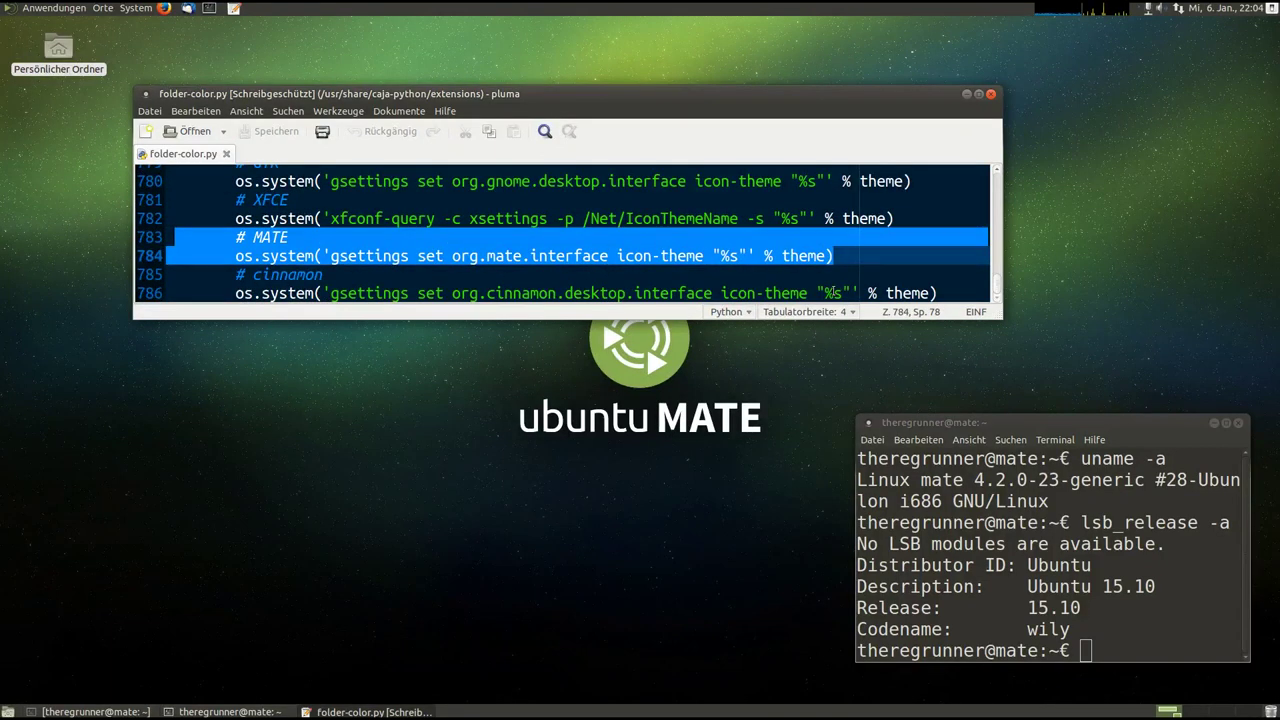
pyautogui.click(796, 256)
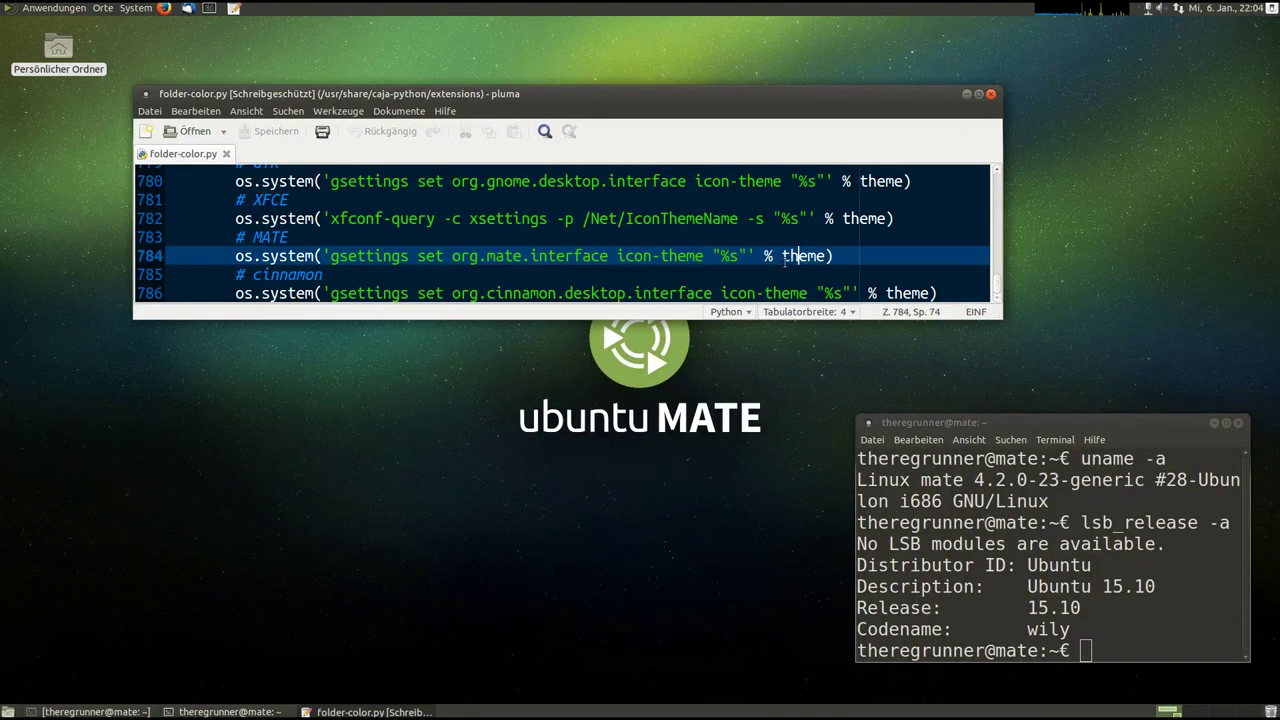
pyautogui.moveTo(781, 256); pyautogui.dragTo(826, 256)
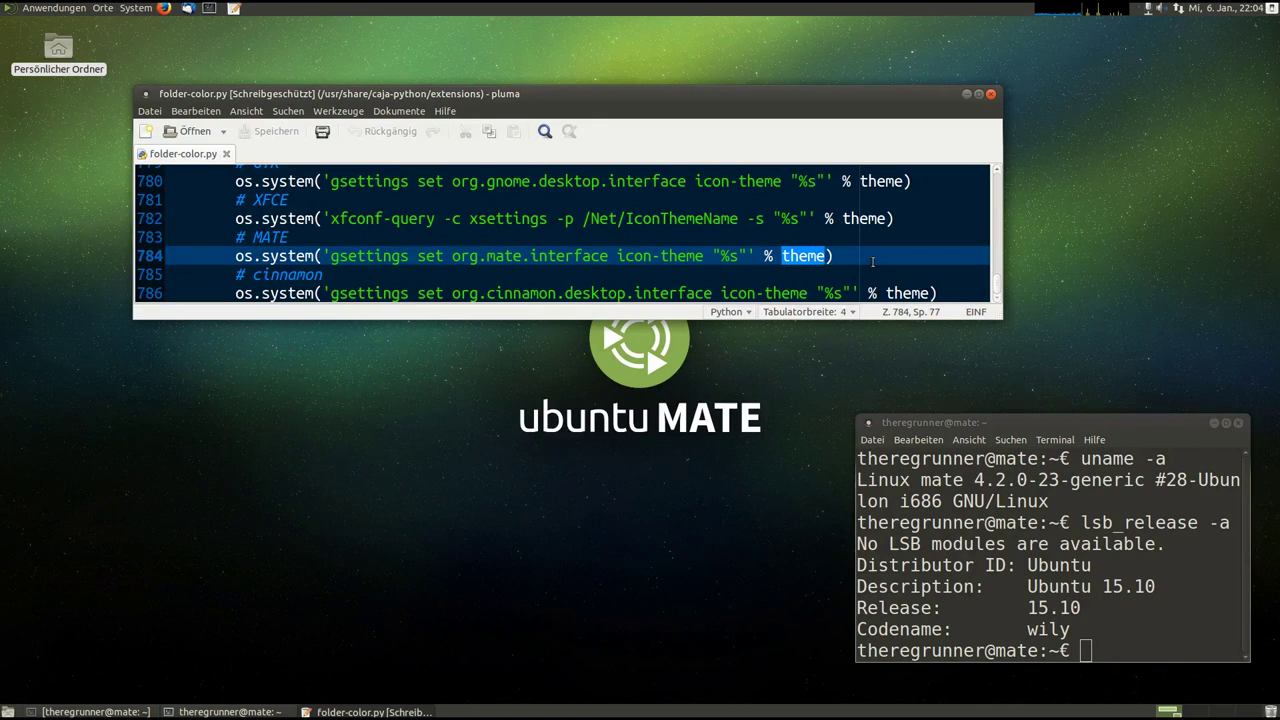
# Minimize the folder-color.py editor window and close the terminal window showing the system information
pyautogui.click(1050, 420)
pyautogui.click(752, 99)
pyautogui.click(965, 94)
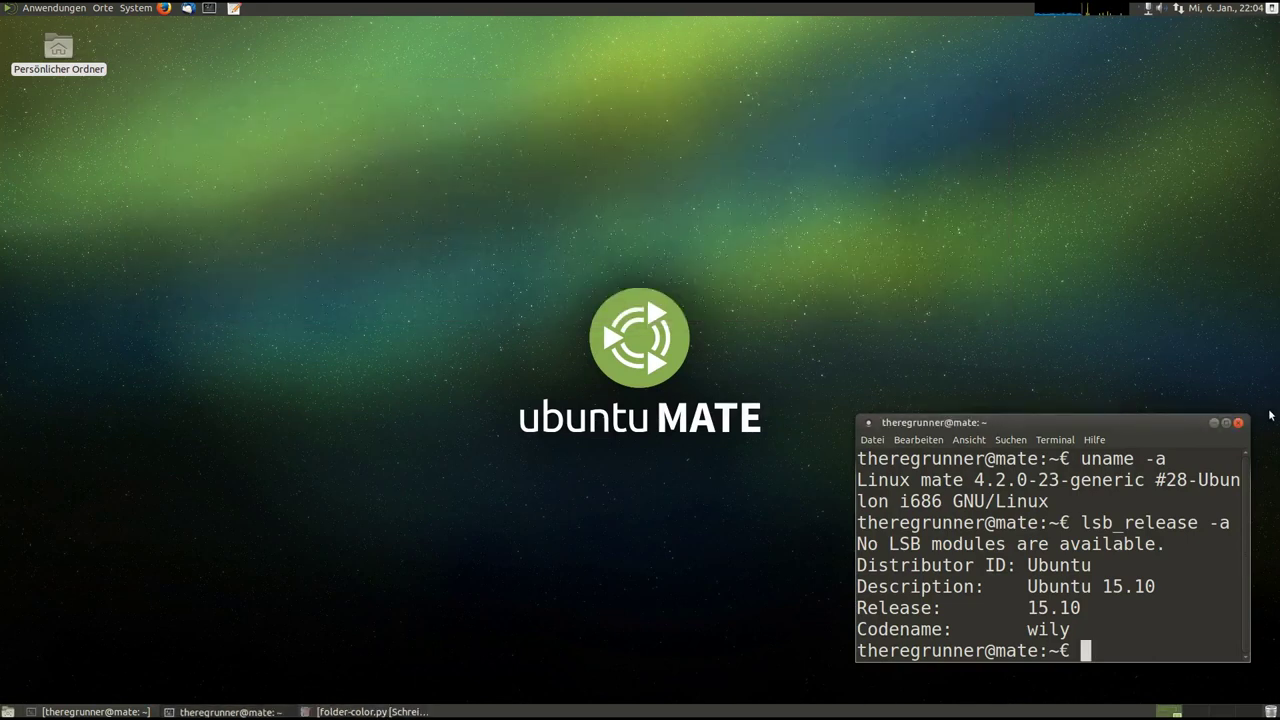
pyautogui.click(1239, 424)
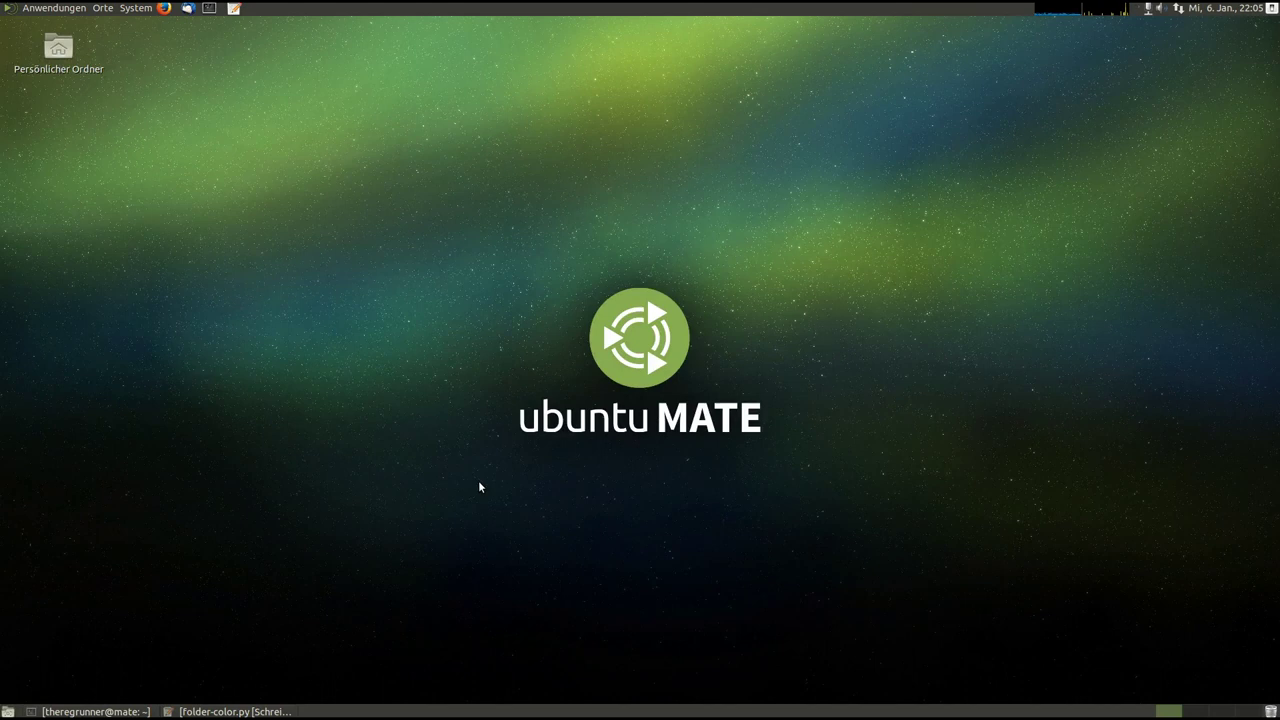
# Reopen the home folder and move its window to the middle of the desktop
pyautogui.doubleClick(86, 70)
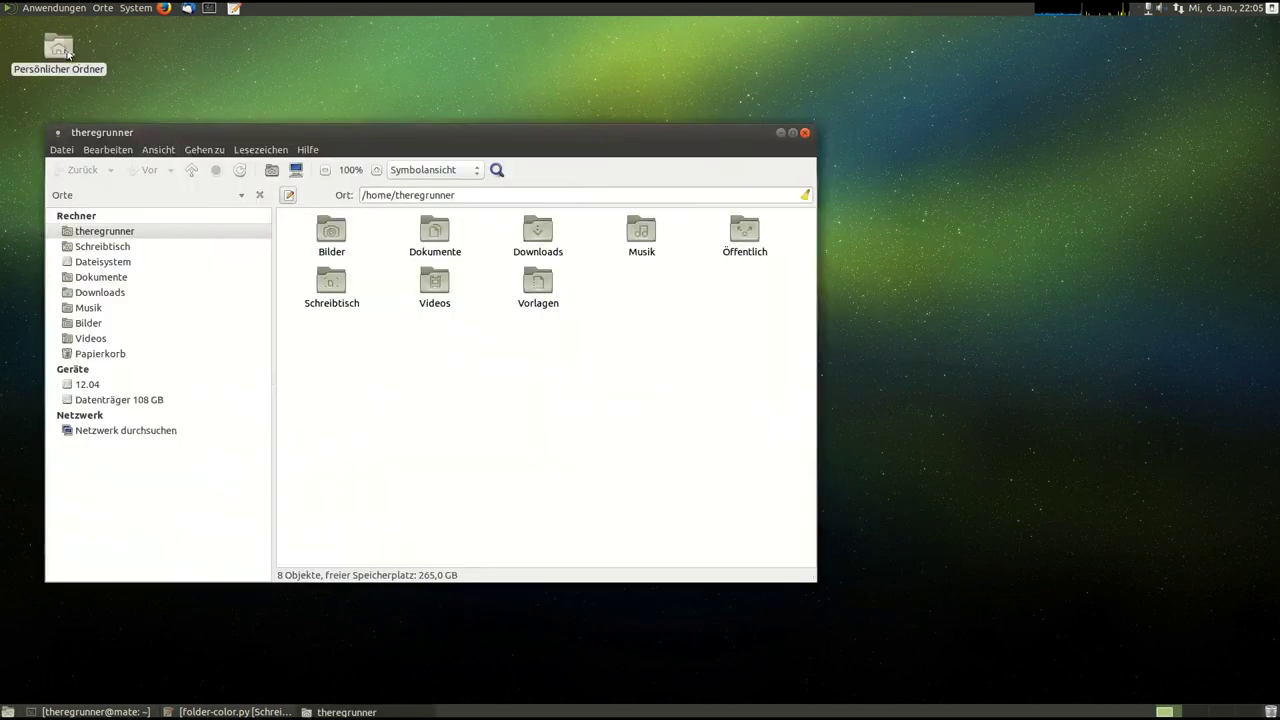
pyautogui.moveTo(331, 142); pyautogui.dragTo(502, 144)
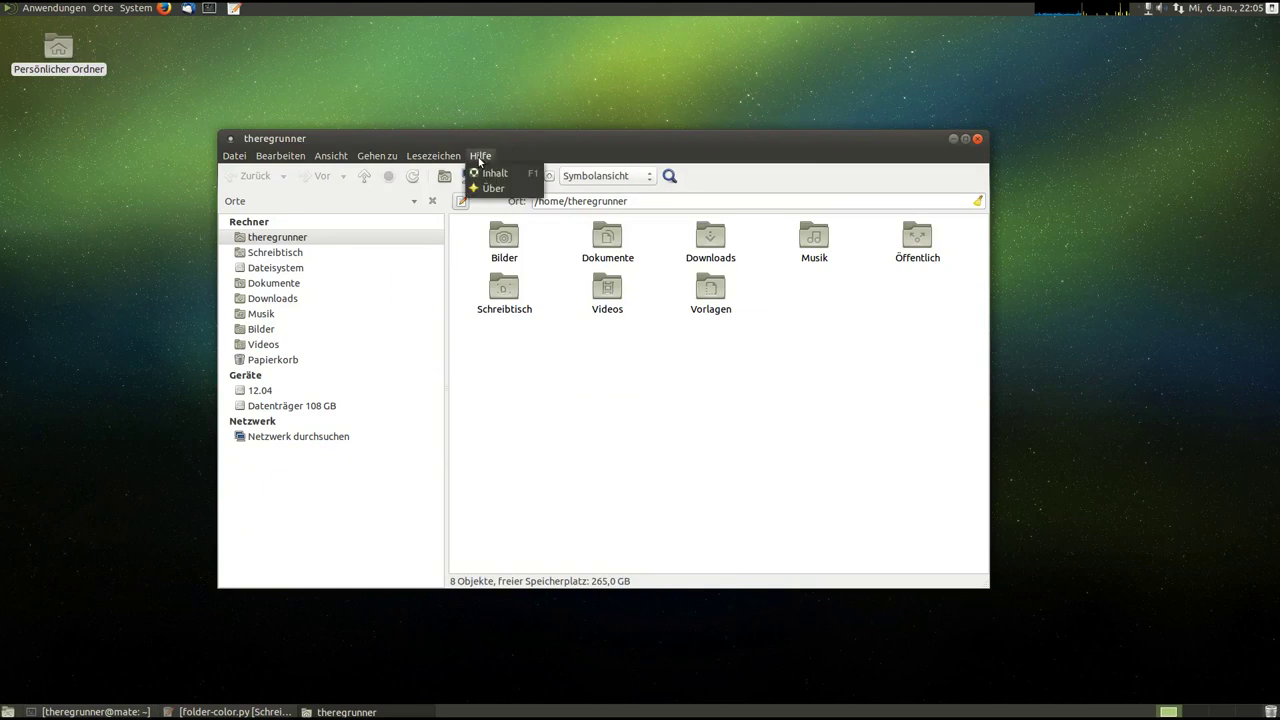